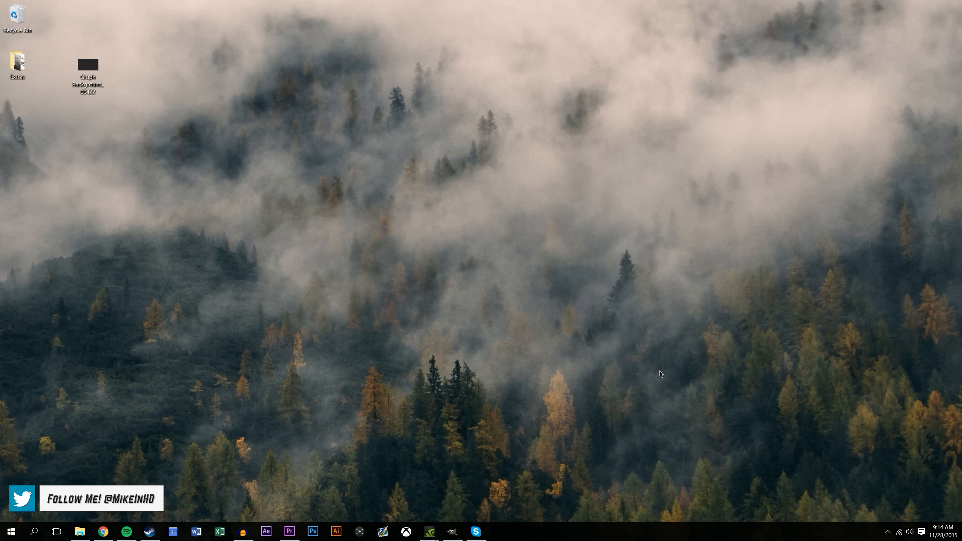
# Tidy the image file on the desktop beneath the Extras folder and launch After Effects
pyautogui.click(267, 531)
pyautogui.moveTo(91, 71); pyautogui.dragTo(23, 114)
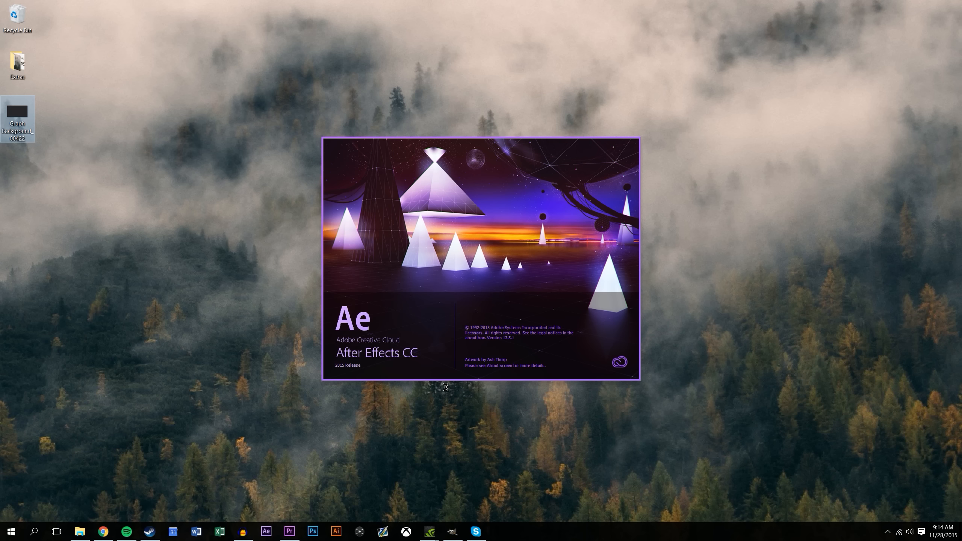
pyautogui.click(693, 205)
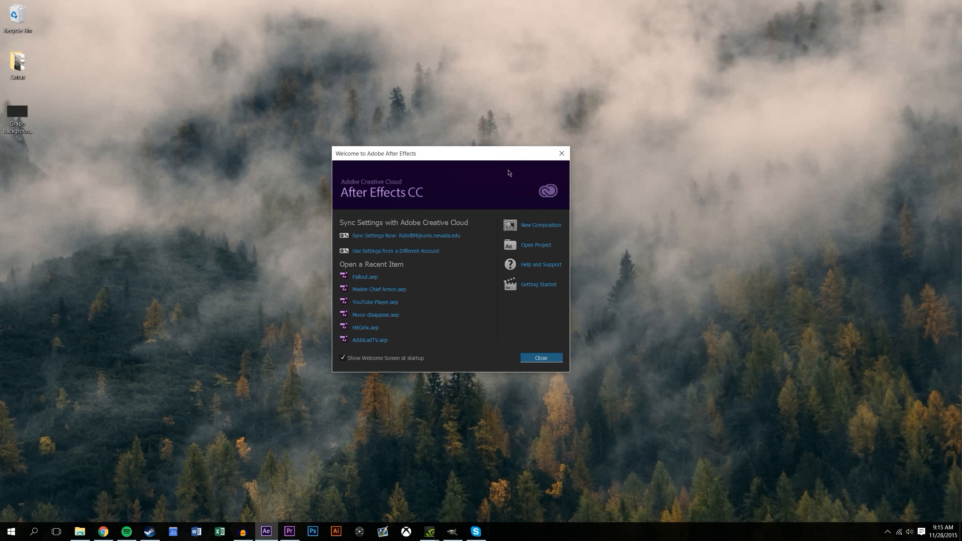
# Create a new 1920 x 1080 composition with a 10-second duration and a frame rate of 29.97 fps
pyautogui.click(536, 226)
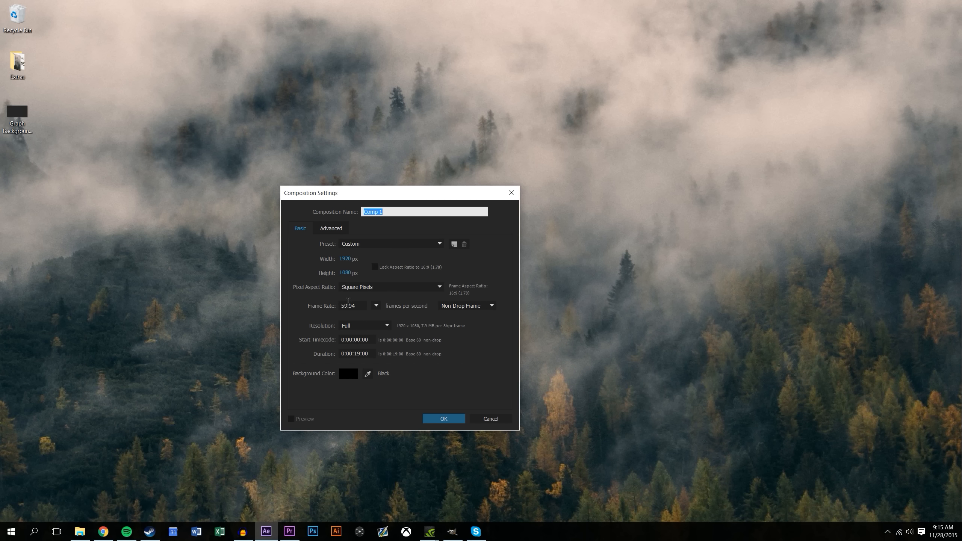
pyautogui.click(358, 353)
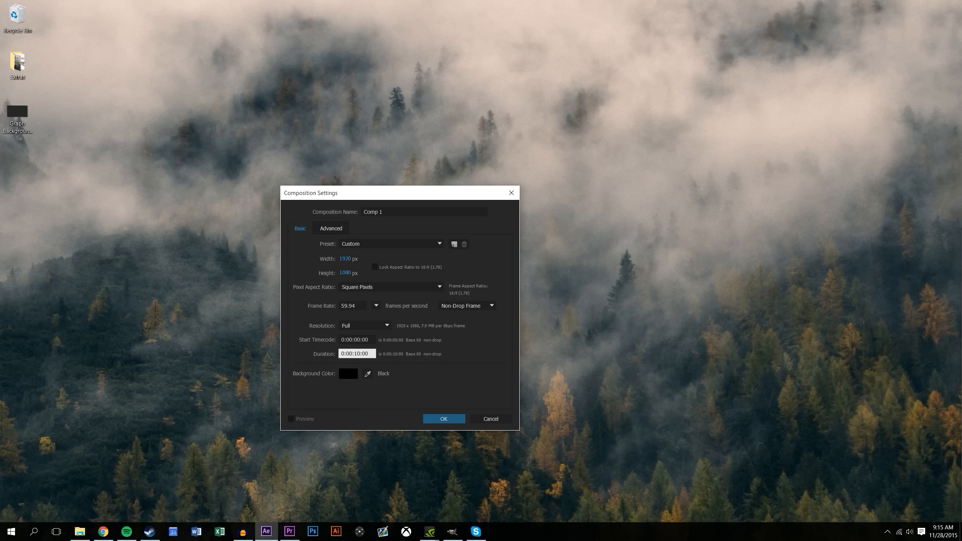
pyautogui.click(376, 305)
pyautogui.click(397, 370)
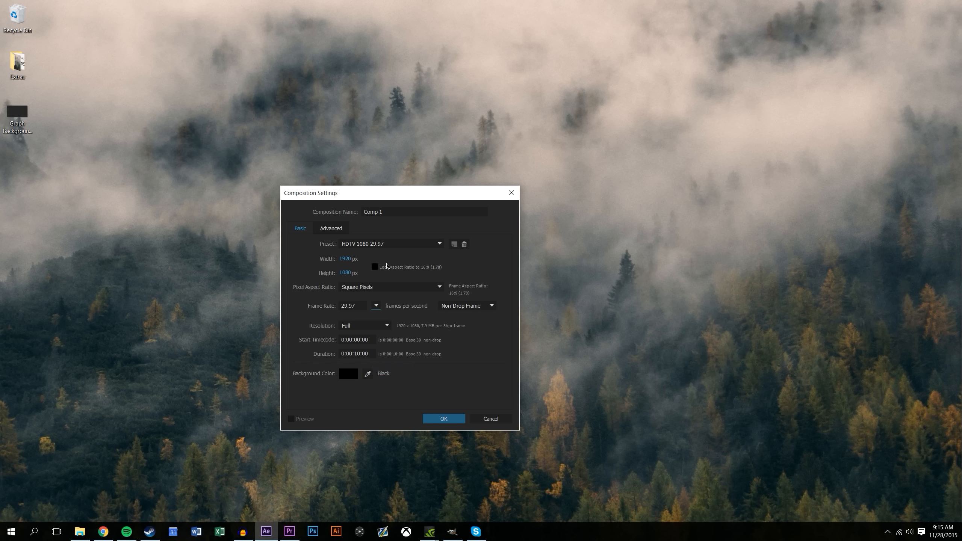
pyautogui.click(442, 418)
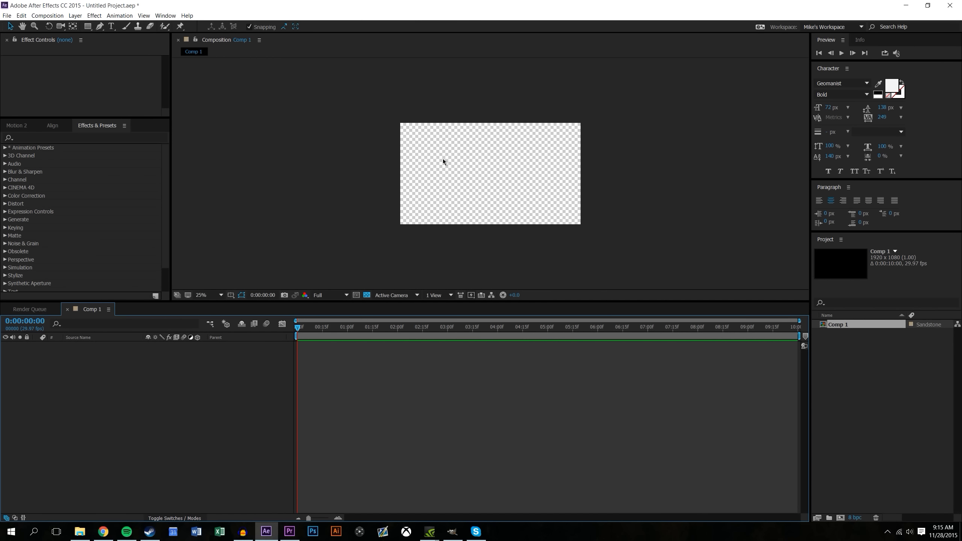
# Enlarge the composition view to 50% and draw a large circle in the frame with the Ellipse Tool
pyautogui.press('.')
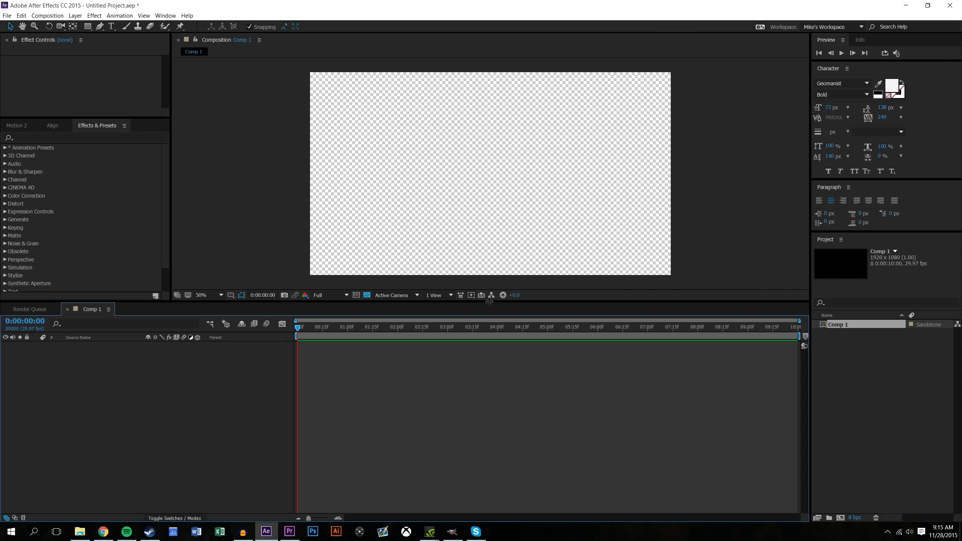
pyautogui.moveTo(489, 301); pyautogui.dragTo(488, 350)
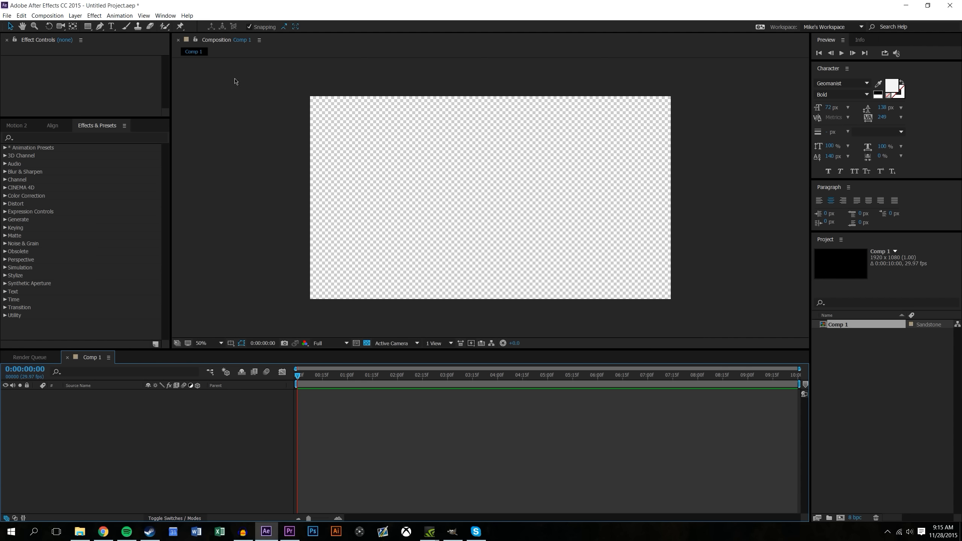
pyautogui.click(88, 26)
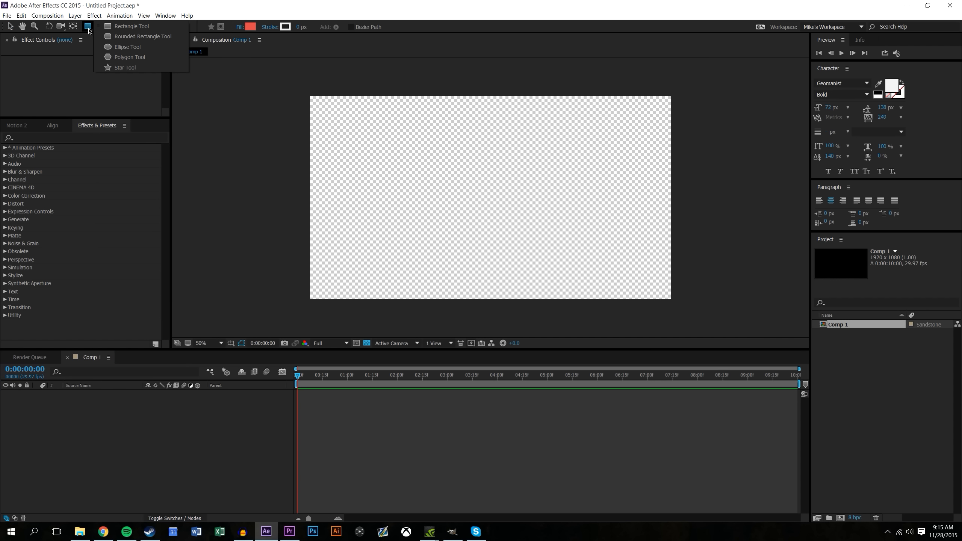
pyautogui.click(118, 47)
pyautogui.moveTo(450, 146); pyautogui.dragTo(577, 284)
# Move the shape layer's anchor point to the centre of the circle
pyautogui.click(15, 127)
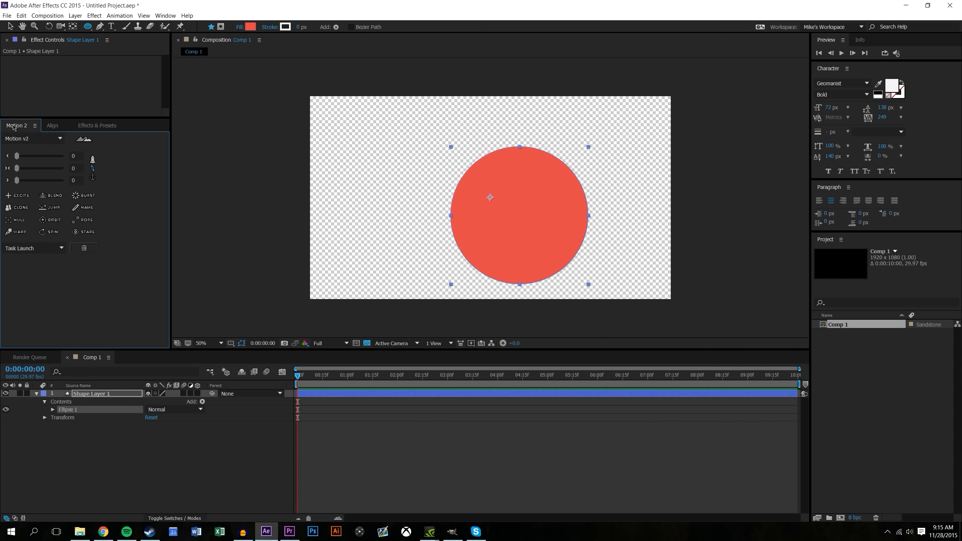
pyautogui.click(11, 26)
pyautogui.click(591, 215)
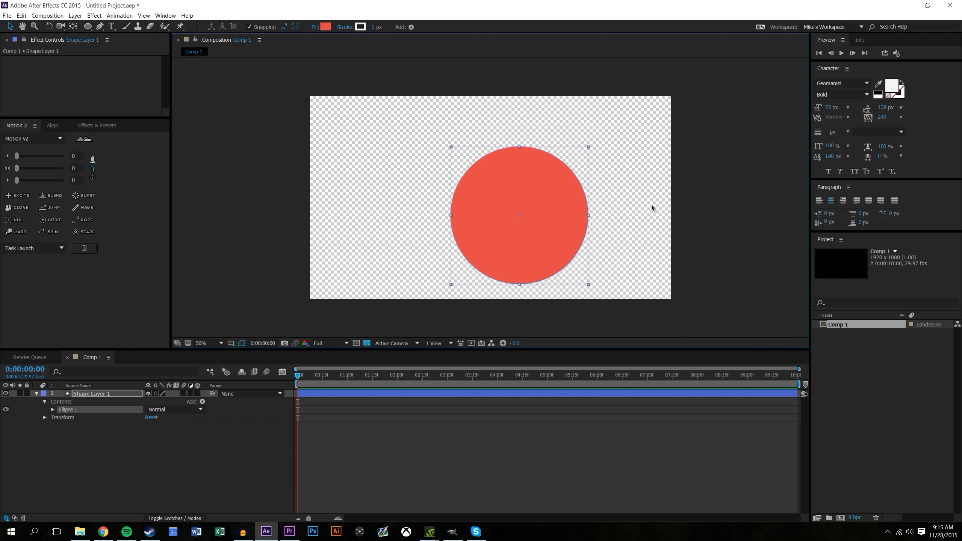
pyautogui.click(530, 192)
pyautogui.press('y')
pyautogui.moveTo(490, 197); pyautogui.dragTo(517, 215)
pyautogui.click(91, 169)
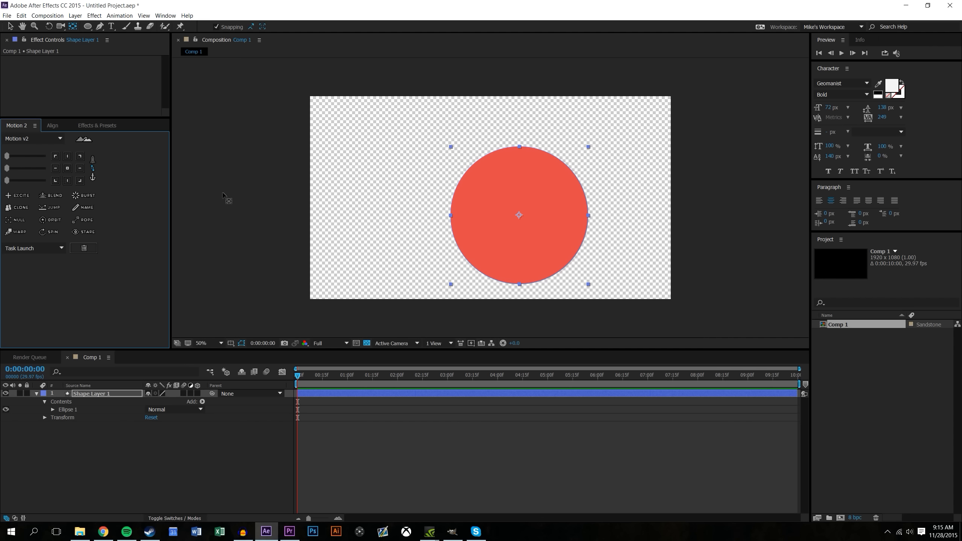
# Align the circle to the composition's centre both vertically and horizontally
pyautogui.click(58, 125)
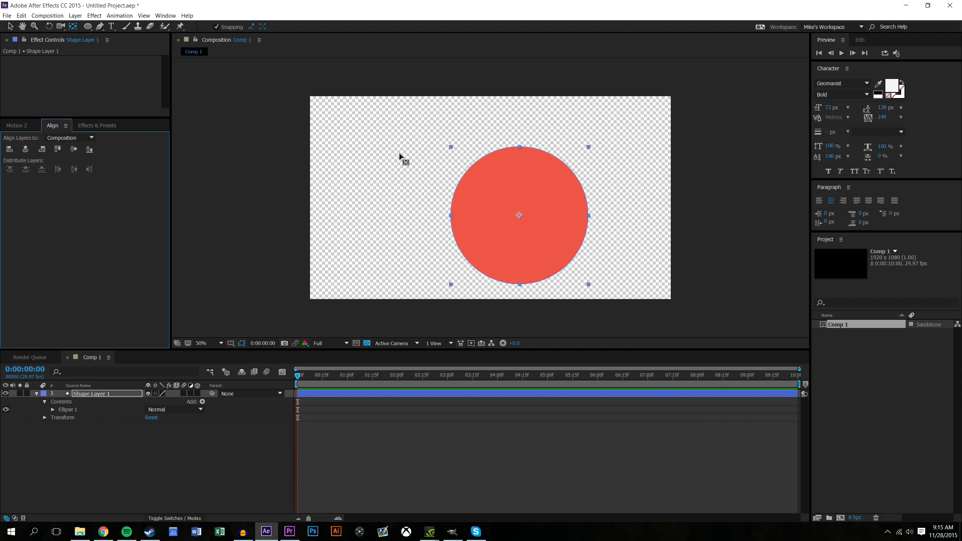
pyautogui.click(73, 149)
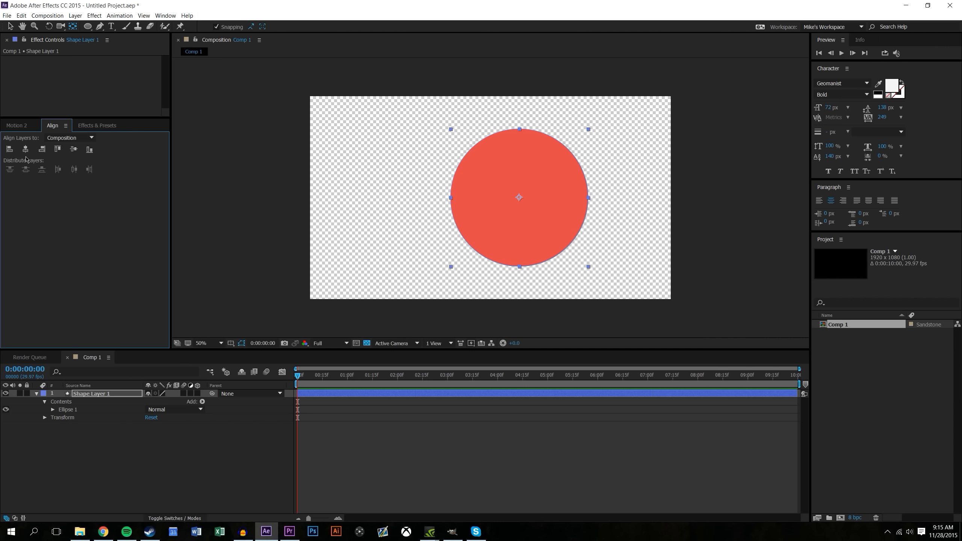
pyautogui.click(25, 149)
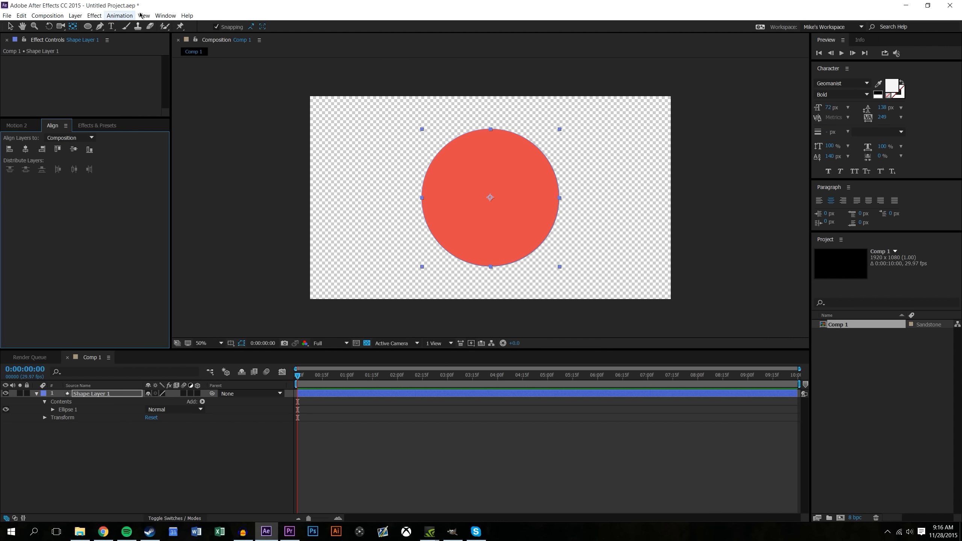
pyautogui.click(165, 15)
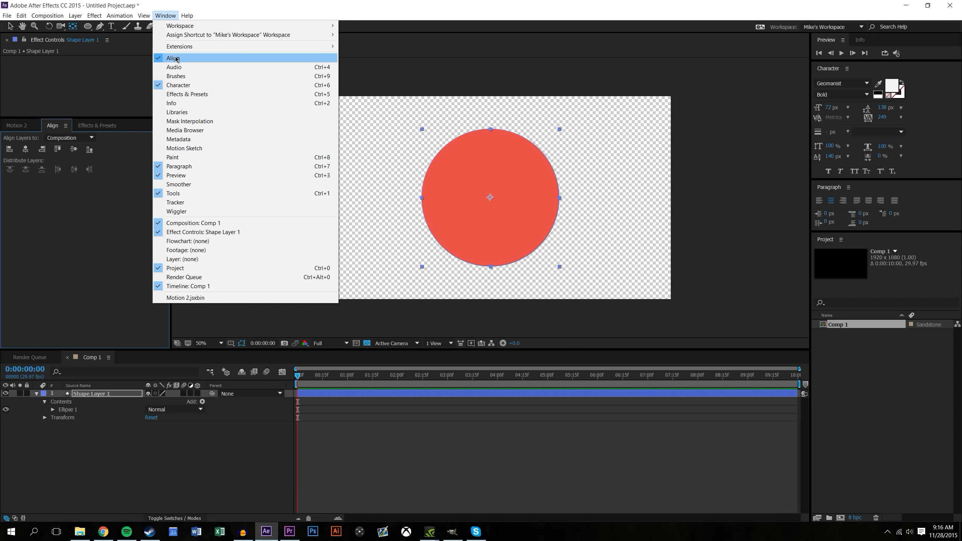
pyautogui.click(183, 60)
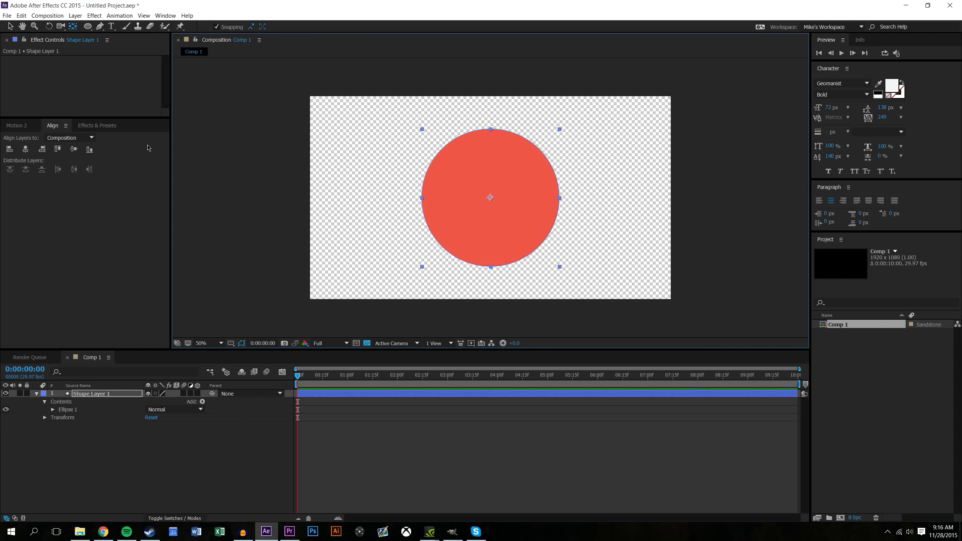
# Give the circle a 165 px stroke and set its fill to None
pyautogui.click(673, 230)
pyautogui.click(514, 227)
pyautogui.click(11, 26)
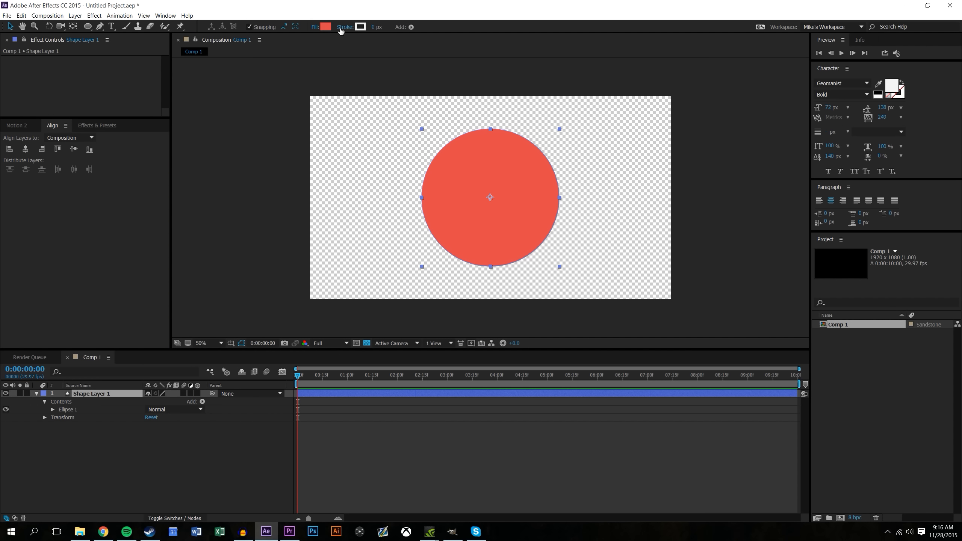
pyautogui.moveTo(375, 27); pyautogui.dragTo(463, 33)
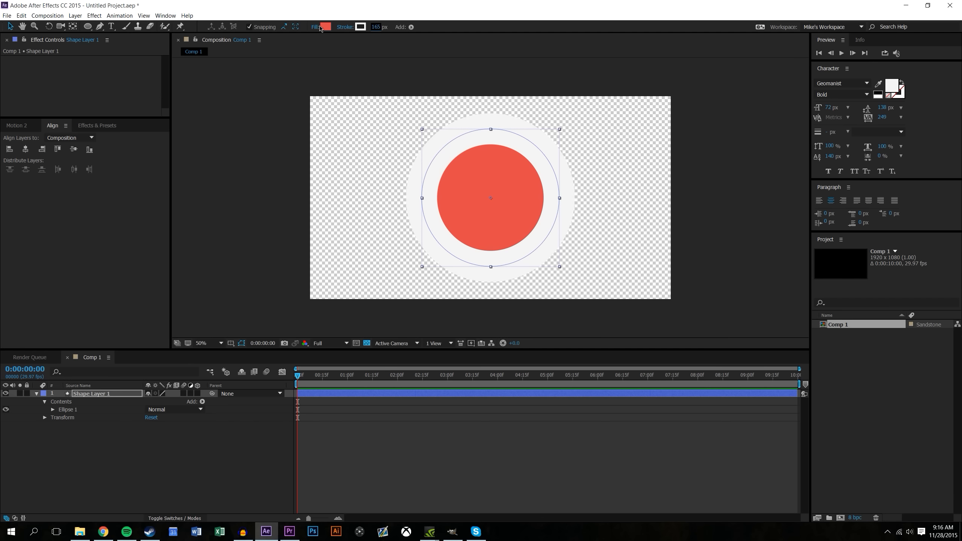
pyautogui.click(316, 28)
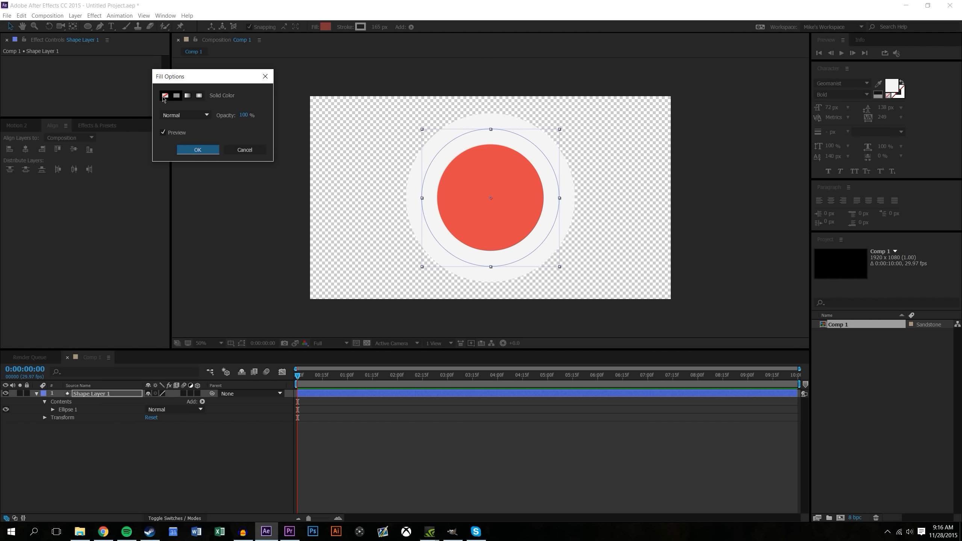
pyautogui.click(165, 96)
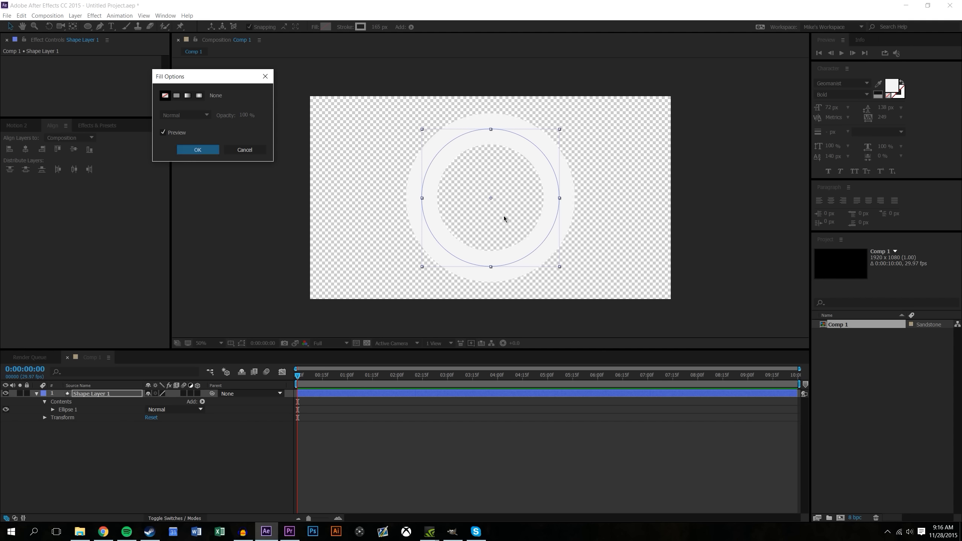
pyautogui.click(197, 149)
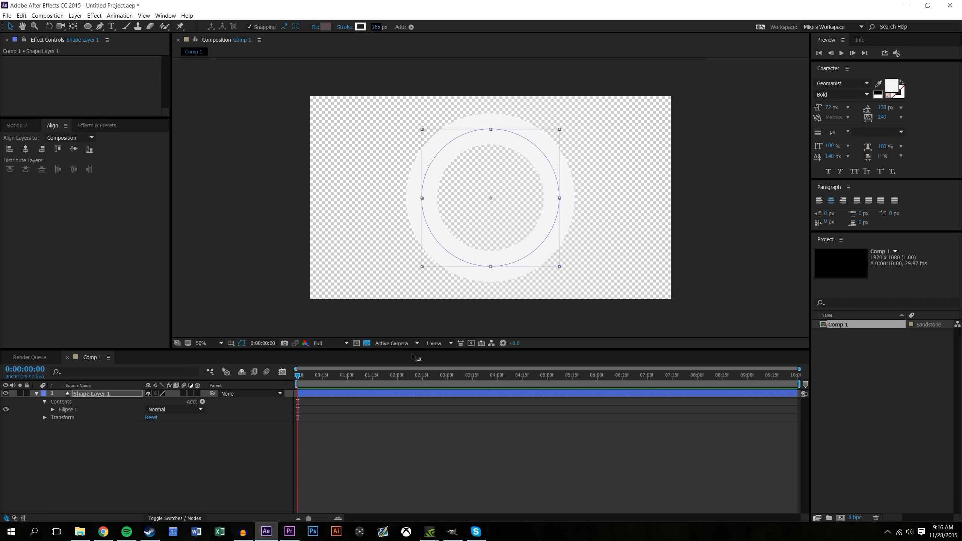
# Turn off the transparency grid to view the ring on black, and reselect the ring layer
pyautogui.click(366, 343)
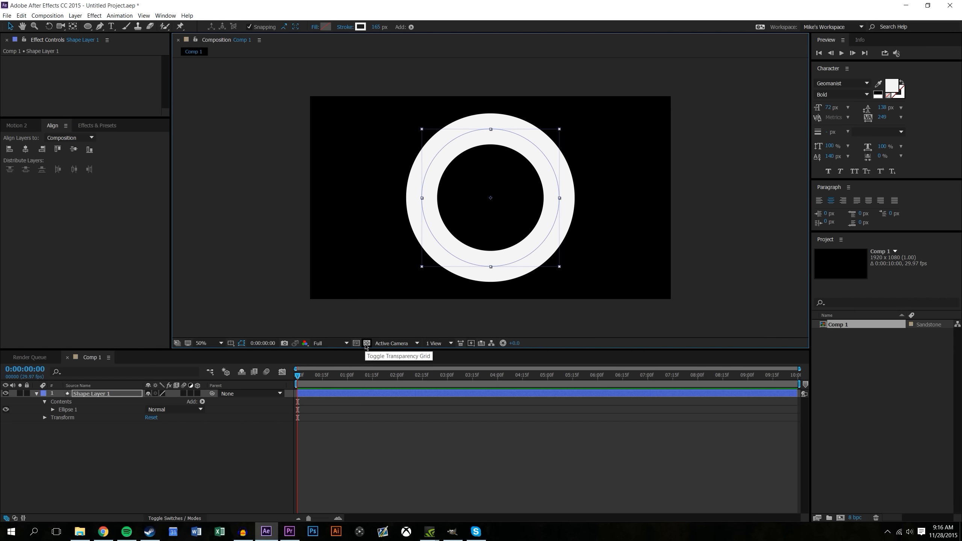
pyautogui.click(639, 217)
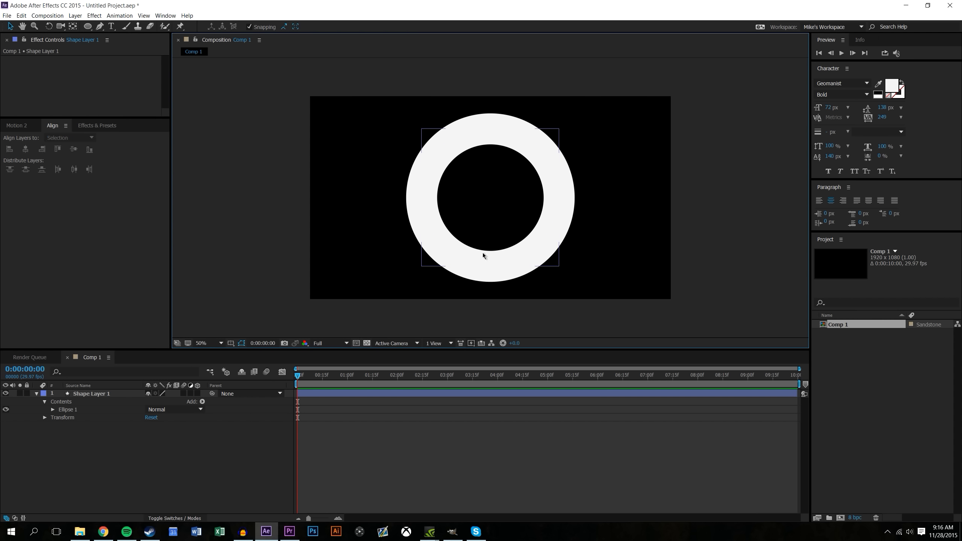
pyautogui.click(507, 225)
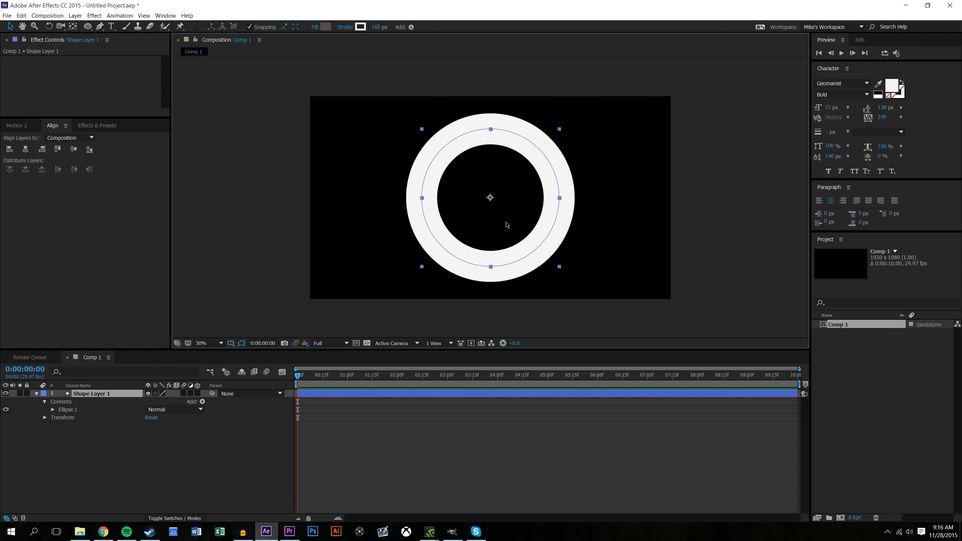
# Keyframe the ring's scale to grow from 0% at the start to 100% at frame 22
pyautogui.moveTo(327, 376); pyautogui.dragTo(297, 376)
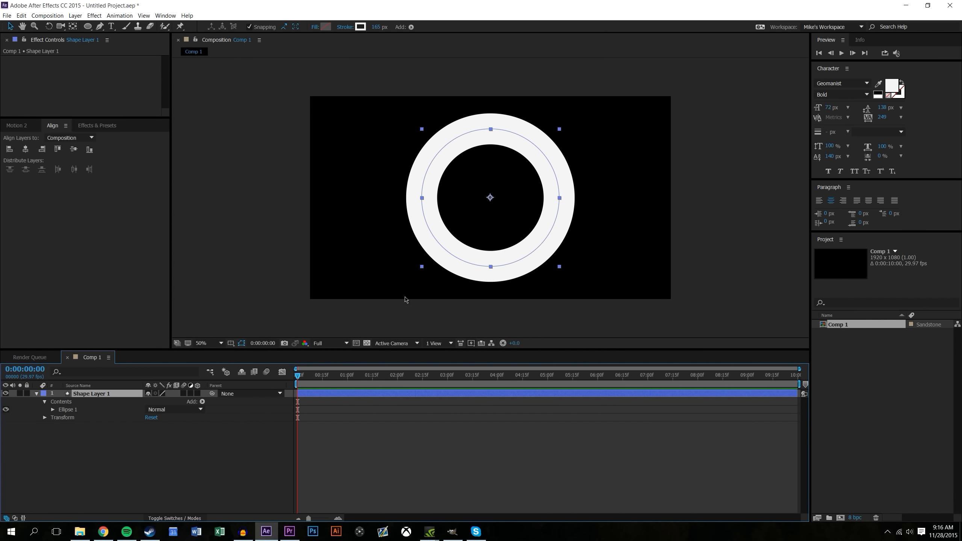
pyautogui.press('s')
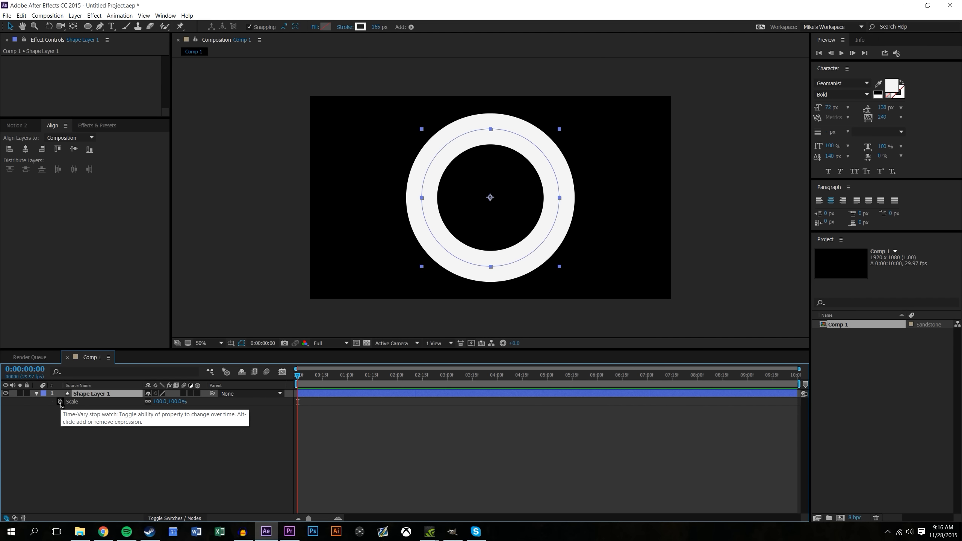
pyautogui.click(60, 402)
pyautogui.moveTo(298, 391); pyautogui.dragTo(333, 390)
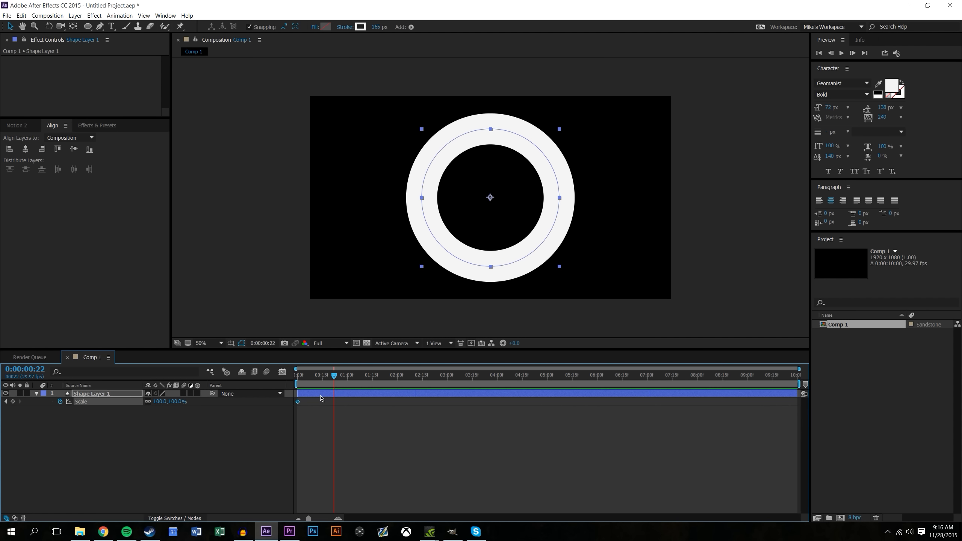
pyautogui.moveTo(298, 403); pyautogui.dragTo(335, 412)
pyautogui.press('Home')
pyautogui.click(177, 404)
pyautogui.write('0')
pyautogui.press('Return')
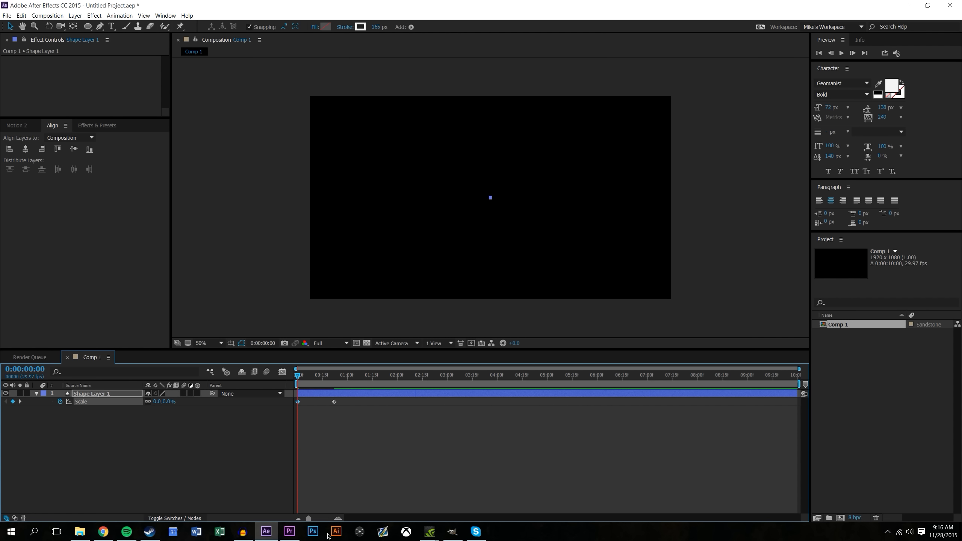
# Increase the ring's scale keyframe at frame 22 until the ring extends beyond the composition frame
pyautogui.moveTo(308, 518); pyautogui.dragTo(328, 518)
pyautogui.click(479, 453)
pyautogui.moveTo(297, 379); pyautogui.dragTo(590, 376)
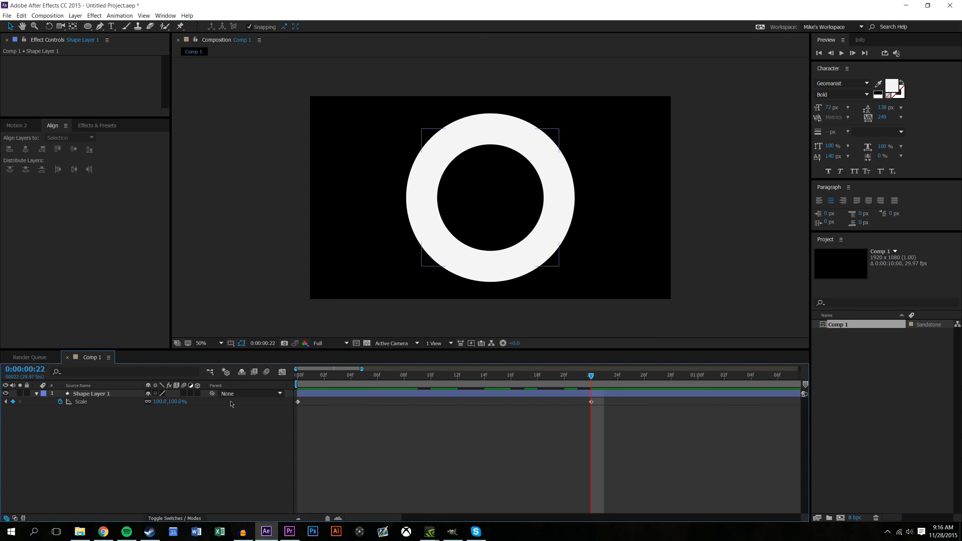
pyautogui.moveTo(173, 402); pyautogui.dragTo(329, 392)
pyautogui.click(342, 389)
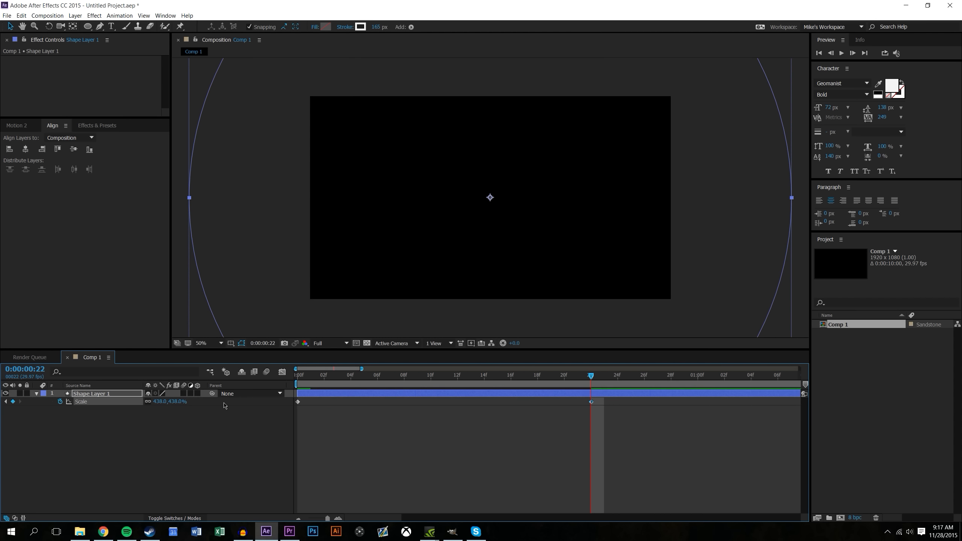
pyautogui.moveTo(176, 405)
pyautogui.mouseDown()
pyautogui.moveTo(113, 408)
pyautogui.moveTo(184, 414)
pyautogui.mouseUp()
pyautogui.click(629, 459)
# Add a Stroke Width keyframe for the ring at time 0 and show only the layer's keyframed properties
pyautogui.moveTo(591, 376); pyautogui.dragTo(297, 377)
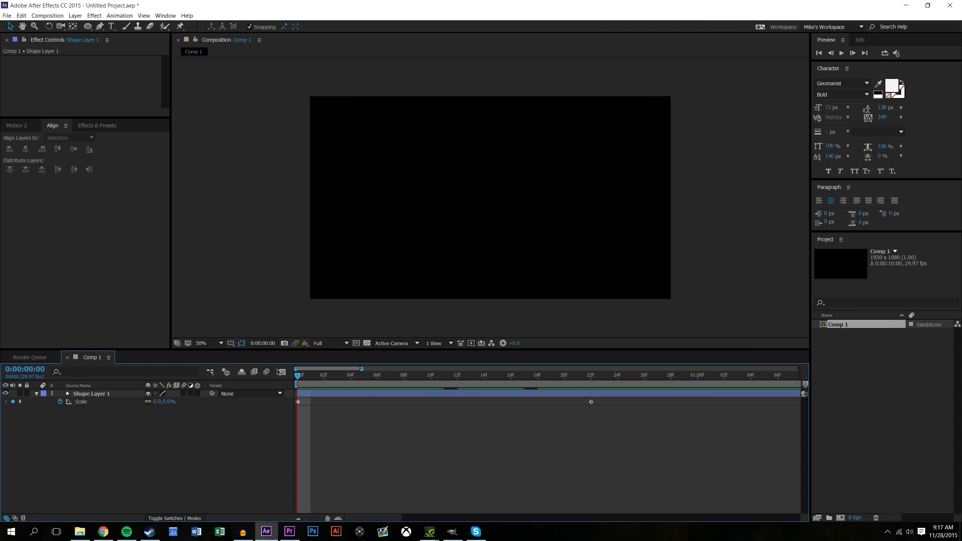
pyautogui.click(37, 394)
pyautogui.click(36, 393)
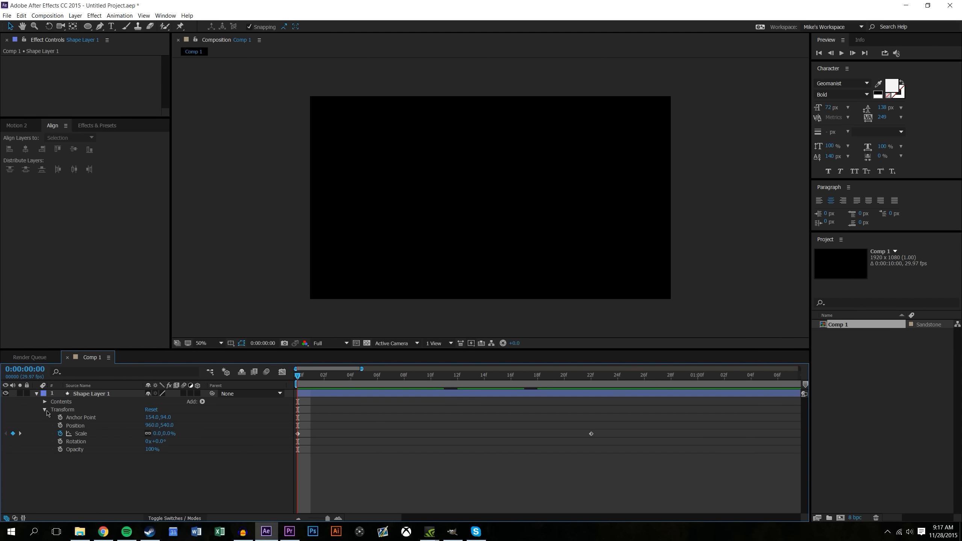
pyautogui.click(44, 410)
pyautogui.click(44, 402)
pyautogui.click(53, 410)
pyautogui.click(61, 425)
pyautogui.click(76, 457)
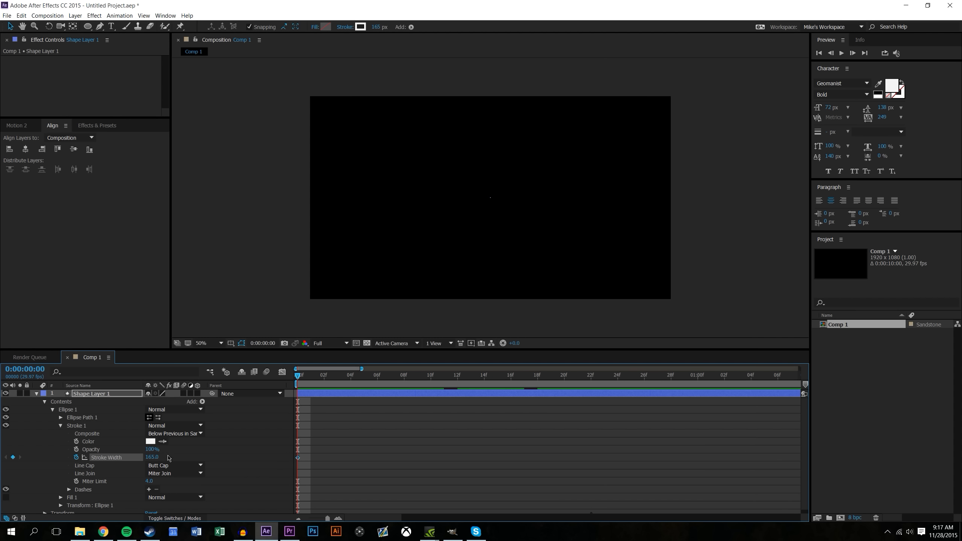
pyautogui.press('u')
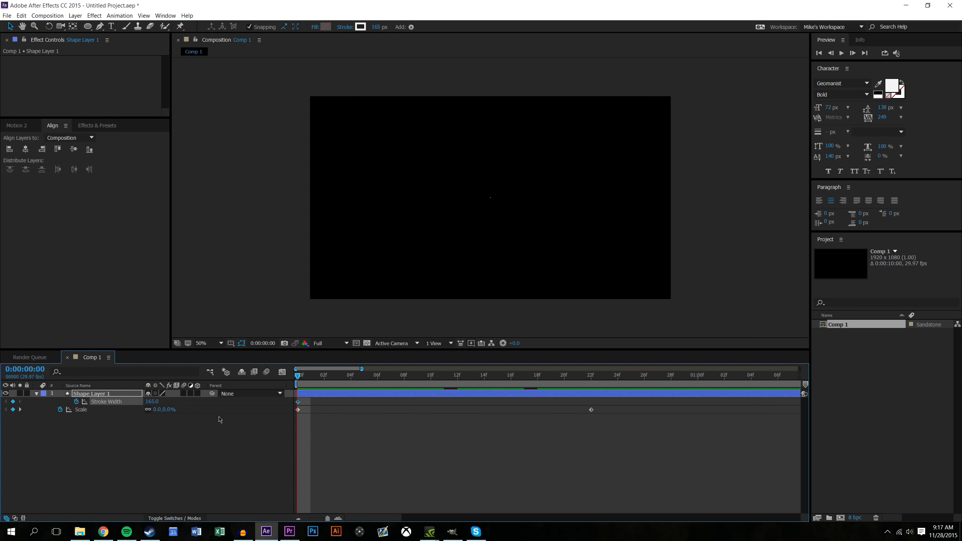
# Try to animate the ring's Stroke Width by moving its keyframe to frame 22 and adjusting the width at the start
pyautogui.moveTo(448, 430); pyautogui.dragTo(596, 449)
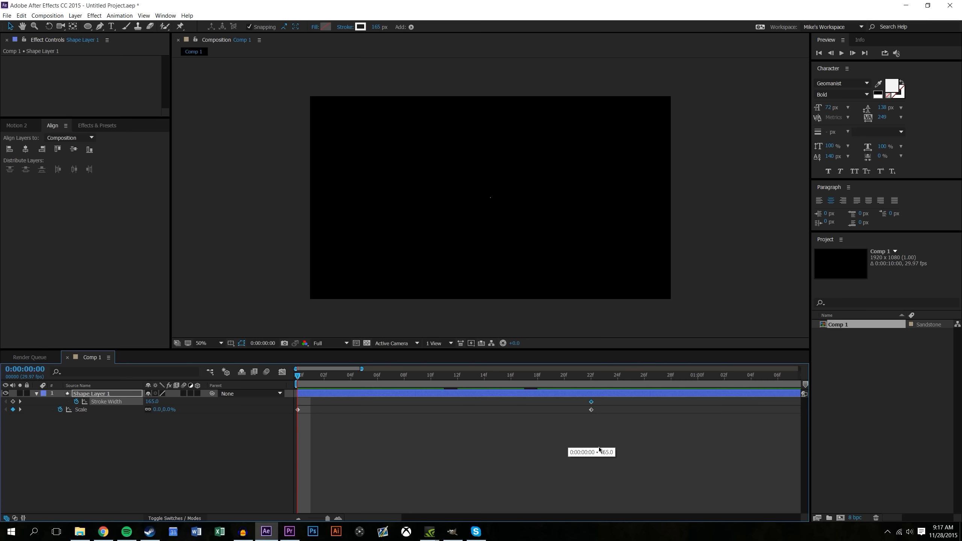
pyautogui.moveTo(297, 375)
pyautogui.mouseDown()
pyautogui.moveTo(526, 374)
pyautogui.moveTo(297, 373)
pyautogui.moveTo(324, 373)
pyautogui.mouseUp()
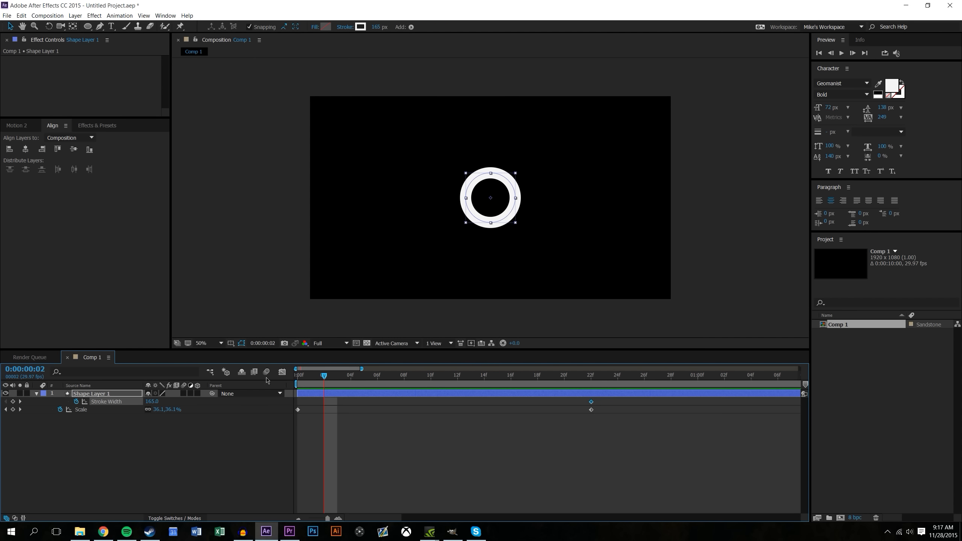
pyautogui.moveTo(153, 402); pyautogui.dragTo(201, 403)
pyautogui.click(397, 446)
pyautogui.moveTo(324, 402)
pyautogui.mouseDown()
pyautogui.moveTo(297, 403)
pyautogui.moveTo(289, 375)
pyautogui.moveTo(551, 375)
pyautogui.moveTo(404, 375)
pyautogui.mouseUp()
pyautogui.moveTo(404, 424)
pyautogui.mouseDown()
pyautogui.moveTo(324, 419)
pyautogui.moveTo(616, 415)
pyautogui.mouseUp()
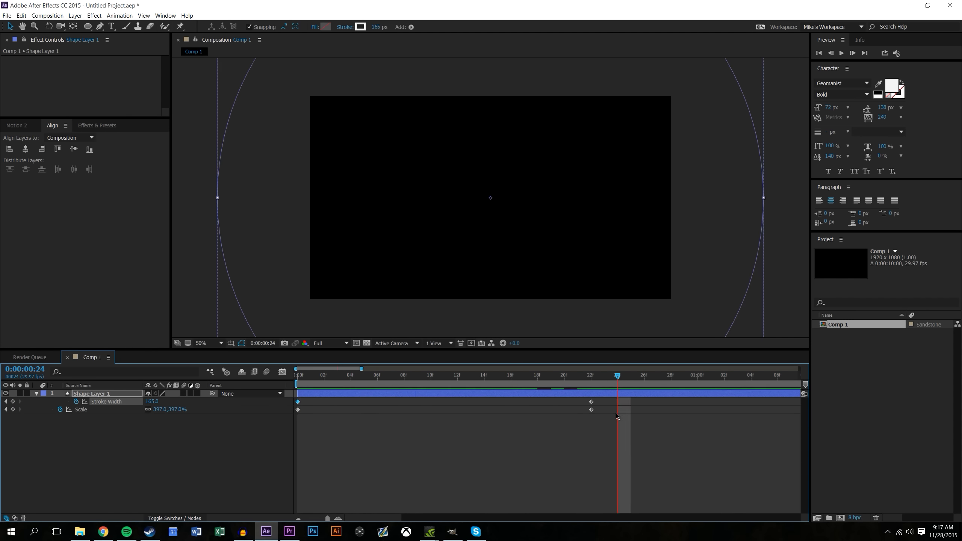
# Remove all keyframes from the ring's Stroke Width and go to frame 4 to inspect the ring
pyautogui.click(76, 401)
pyautogui.click(382, 439)
pyautogui.moveTo(371, 375)
pyautogui.mouseDown()
pyautogui.moveTo(311, 367)
pyautogui.moveTo(509, 373)
pyautogui.moveTo(403, 373)
pyautogui.mouseUp()
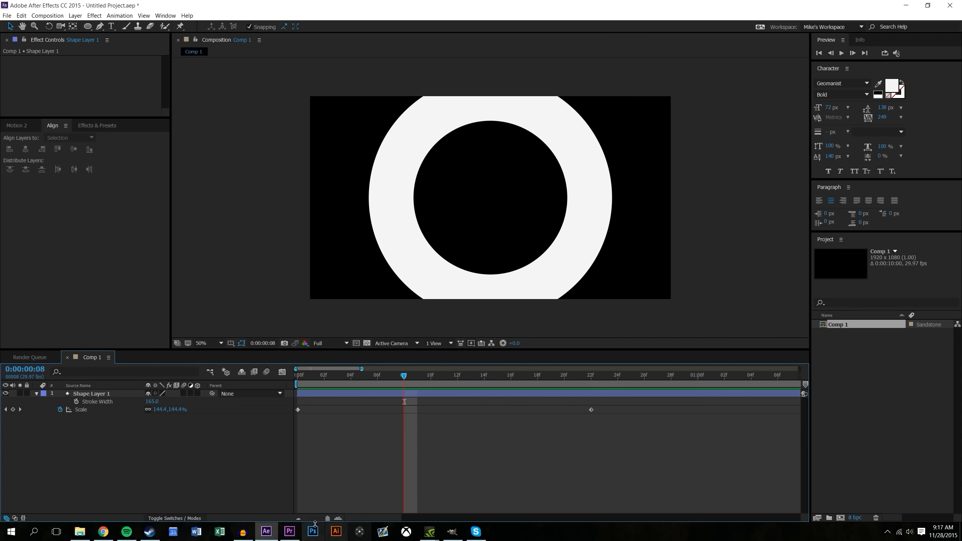
pyautogui.click(298, 518)
pyautogui.moveTo(320, 377); pyautogui.dragTo(313, 375)
pyautogui.click(504, 134)
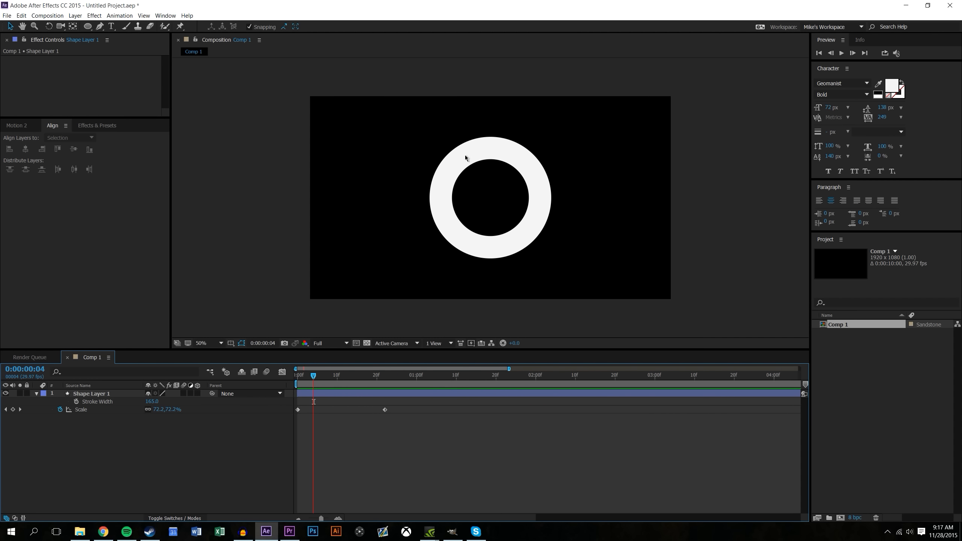
pyautogui.click(543, 241)
# Search the effects for "noise" and apply Turbulent Noise to the ring
pyautogui.click(95, 126)
pyautogui.click(45, 137)
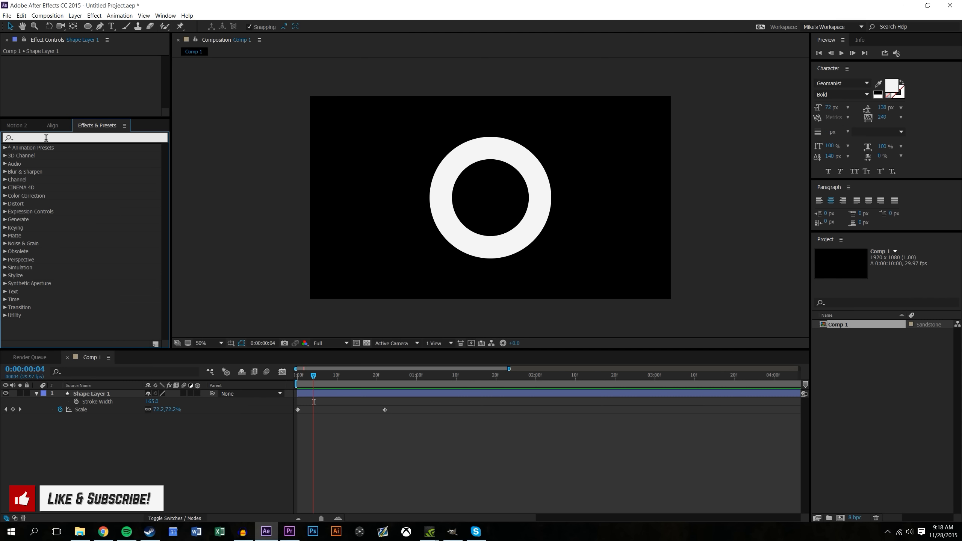
pyautogui.write('noise')
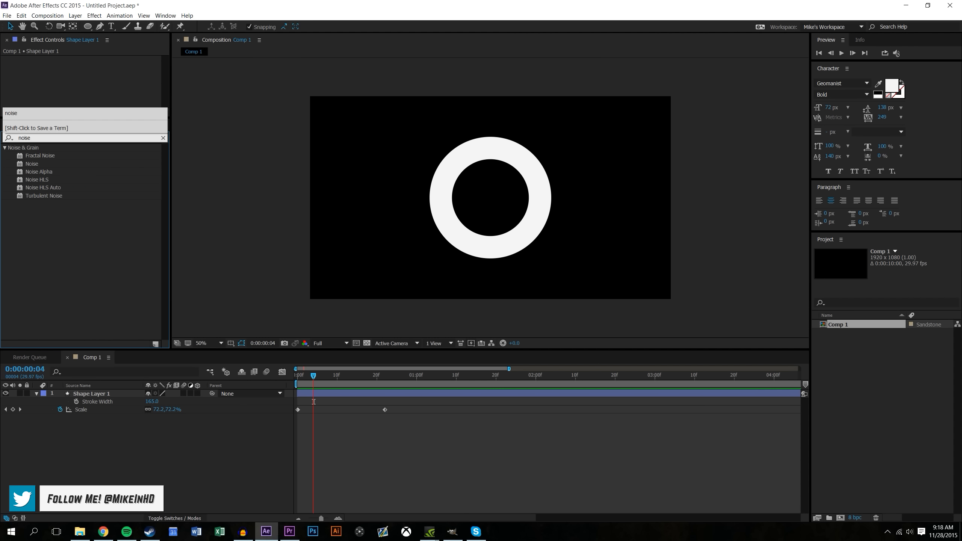
pyautogui.click(33, 244)
pyautogui.moveTo(44, 195); pyautogui.dragTo(472, 179)
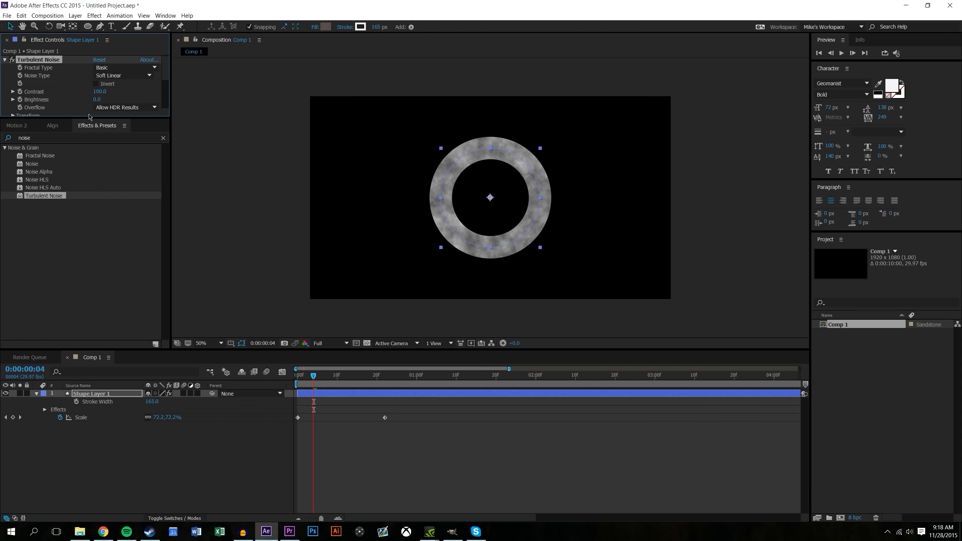
# Enlarge the effect settings area and set Turbulent Noise to Contrast 385, Brightness 6 and Complexity 5
pyautogui.moveTo(76, 118); pyautogui.dragTo(76, 227)
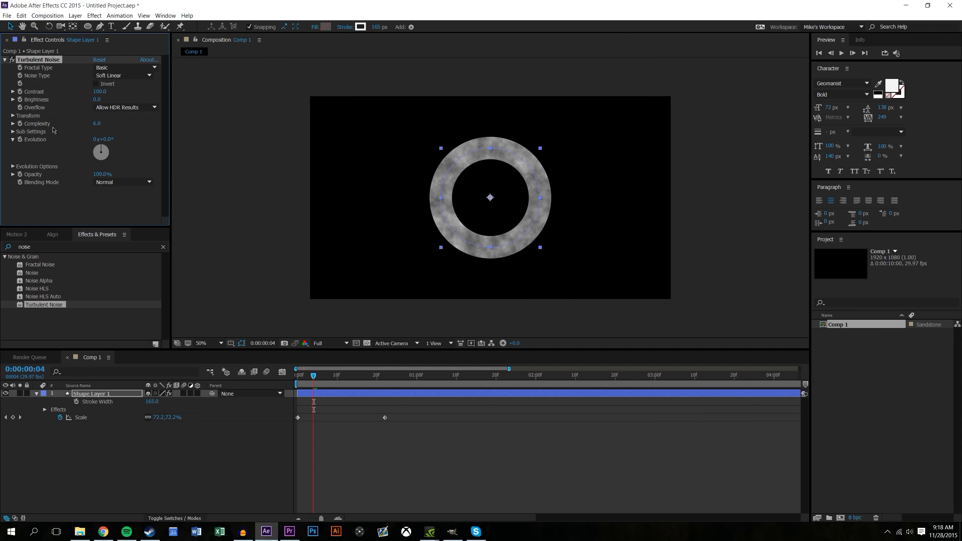
pyautogui.moveTo(118, 92); pyautogui.dragTo(254, 113)
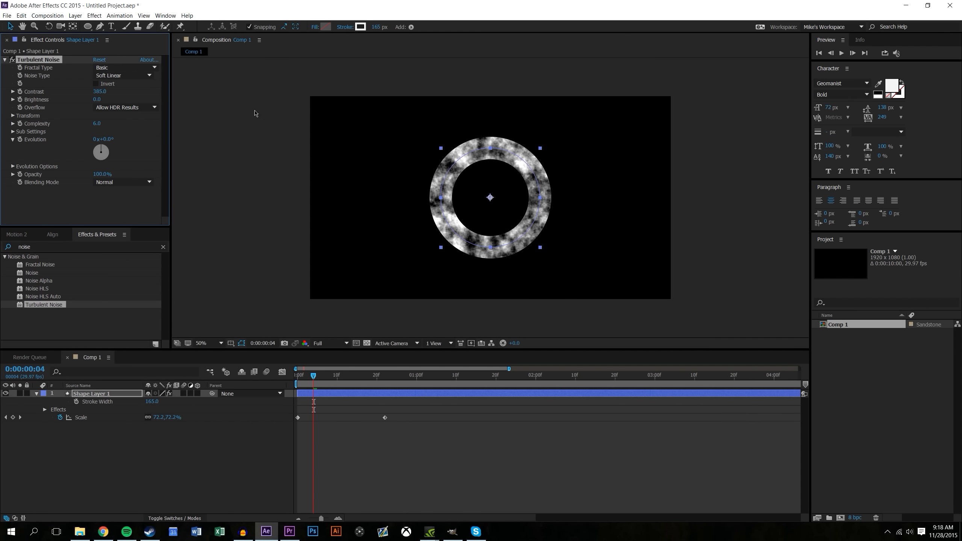
pyautogui.moveTo(105, 102)
pyautogui.mouseDown()
pyautogui.moveTo(137, 103)
pyautogui.moveTo(109, 112)
pyautogui.mouseUp()
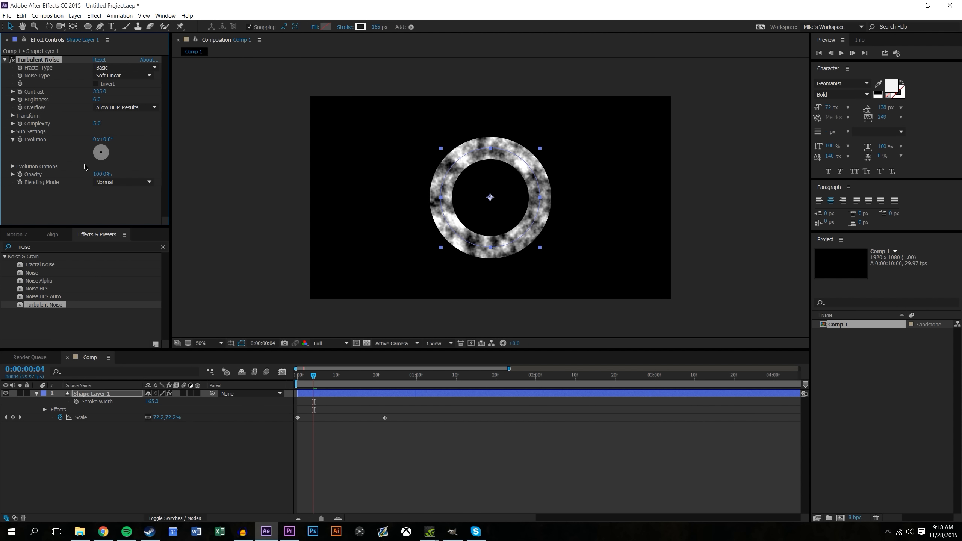
# Keyframe the Turbulent Noise Evolution from 0x+229° at the start to 1x+229° at frame 22, and preview it
pyautogui.moveTo(106, 138); pyautogui.dragTo(260, 186)
pyautogui.moveTo(315, 380); pyautogui.dragTo(298, 380)
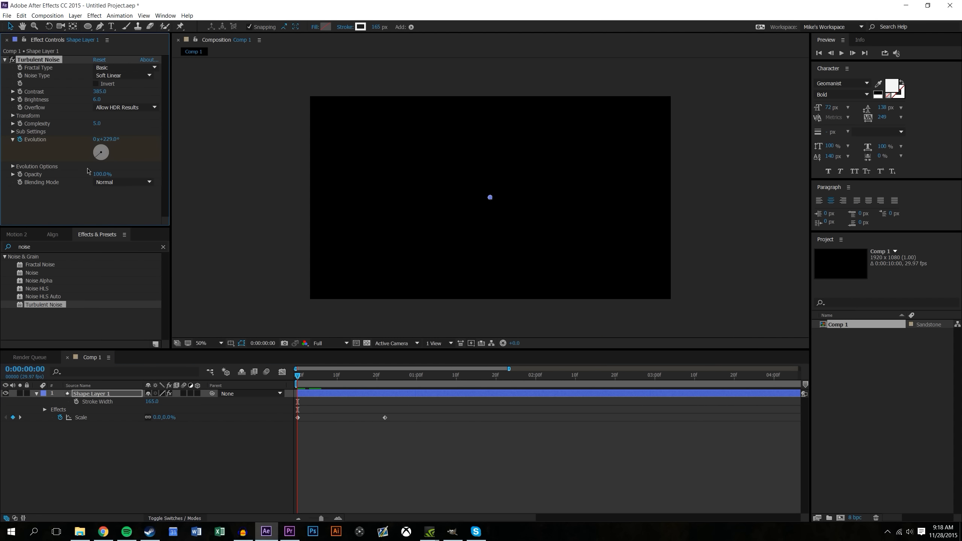
pyautogui.click(383, 375)
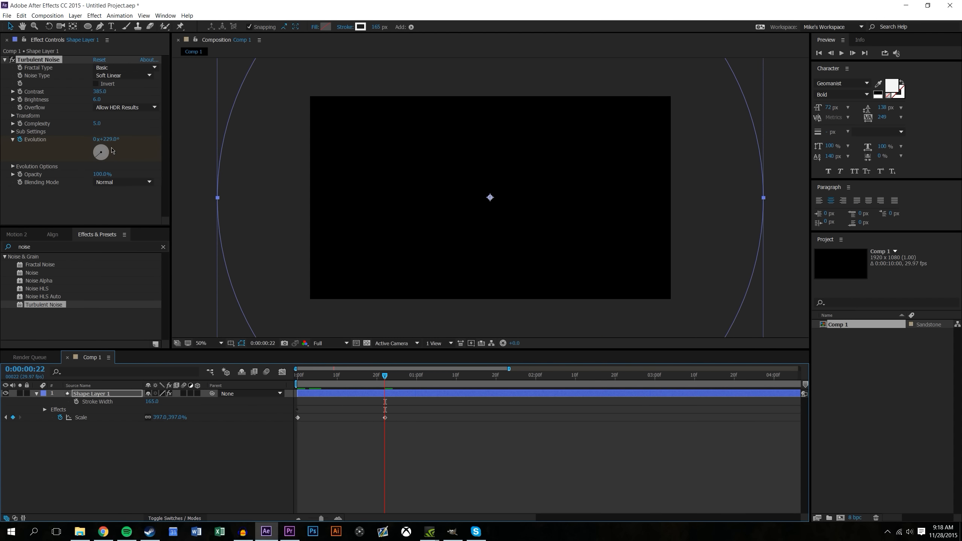
pyautogui.click(94, 139)
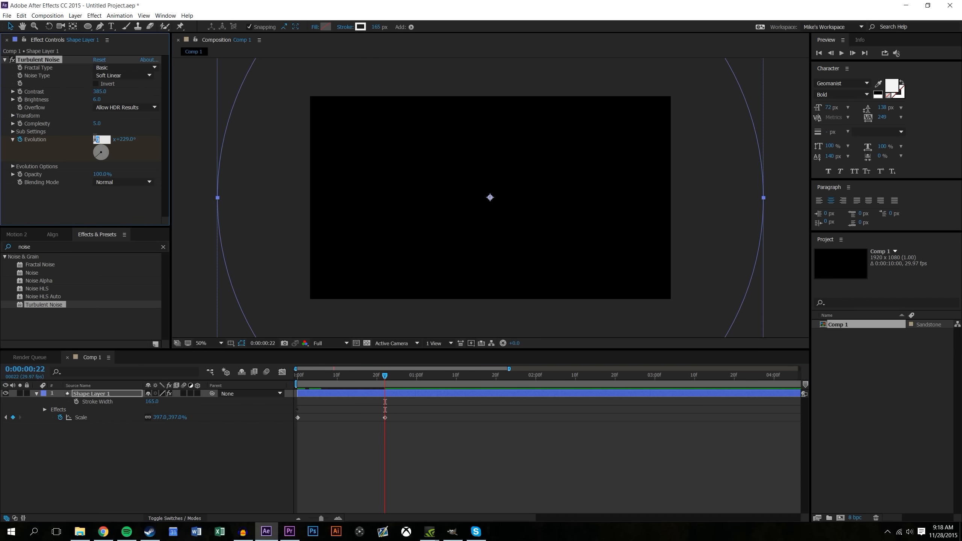
pyautogui.write('1')
pyautogui.press('Return')
pyautogui.moveTo(382, 378); pyautogui.dragTo(317, 369)
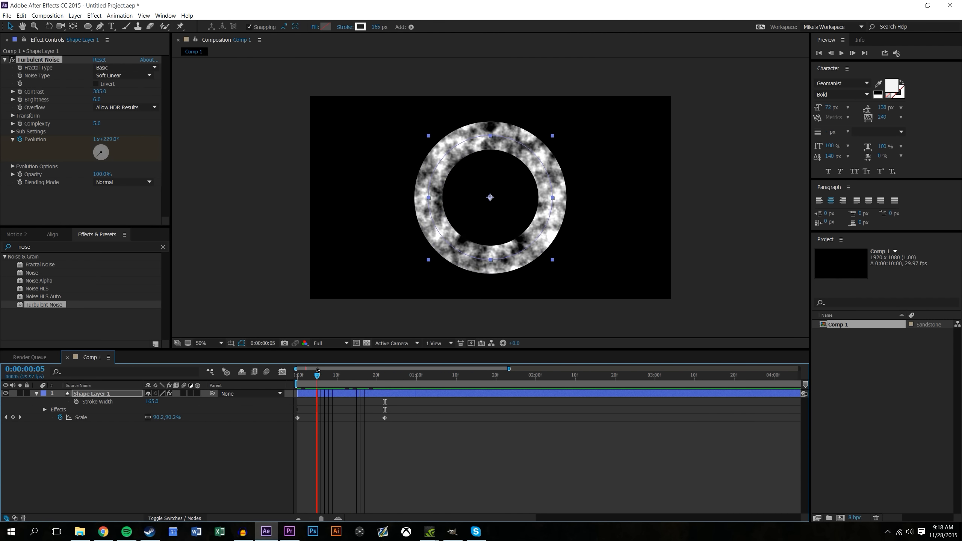
pyautogui.press('space')
pyautogui.press('space')
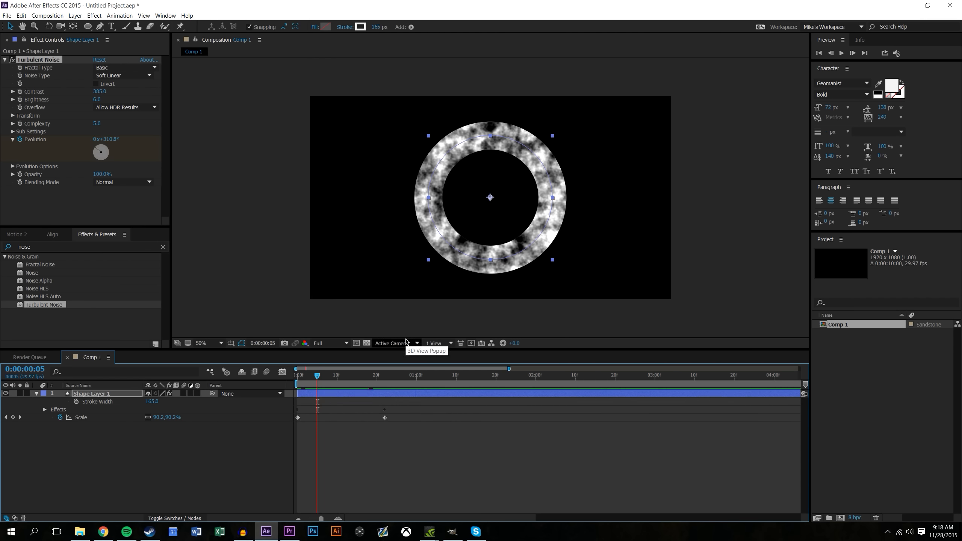
# Show only the ring layer's keyframed properties and go to frame 4
pyautogui.click(385, 386)
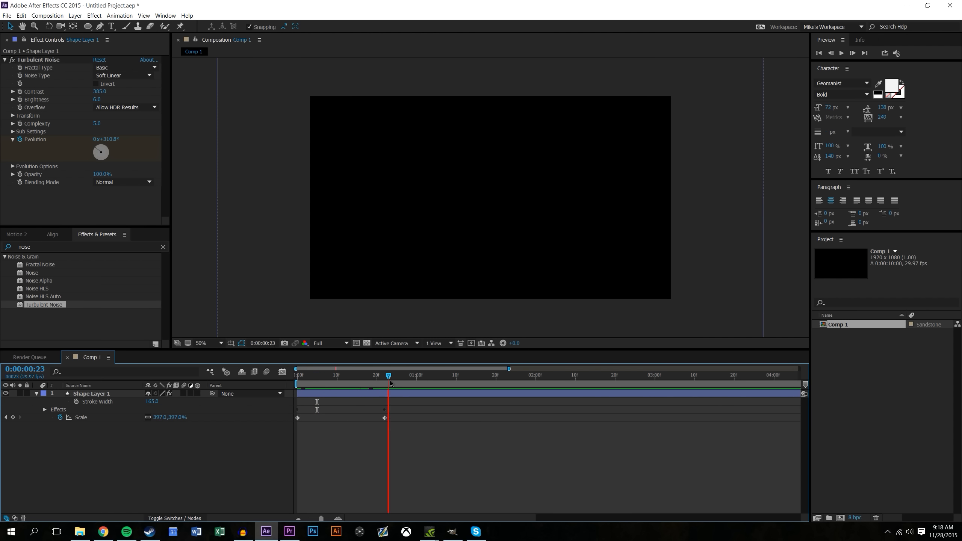
pyautogui.click(105, 394)
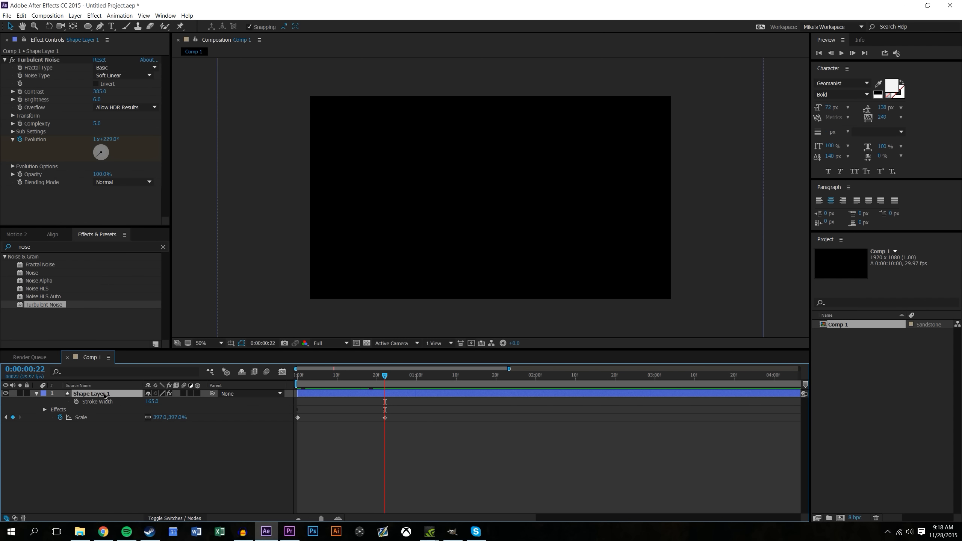
pyautogui.press('u')
pyautogui.click(449, 464)
pyautogui.press('Home')
pyautogui.click(313, 375)
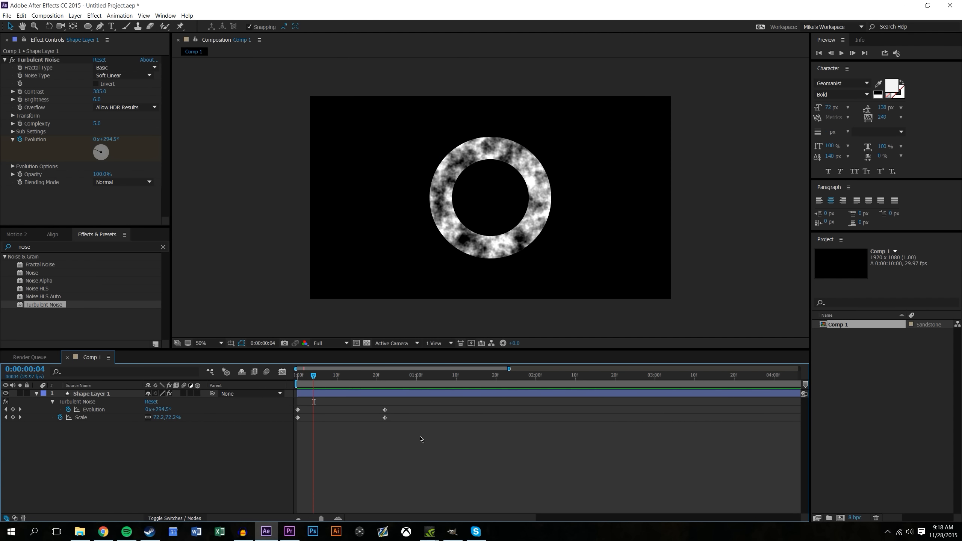
# Apply Easy Ease In to all of the ring's Evolution and Scale keyframes, and preview the animation
pyautogui.moveTo(420, 436); pyautogui.dragTo(262, 408)
pyautogui.rightClick(296, 412)
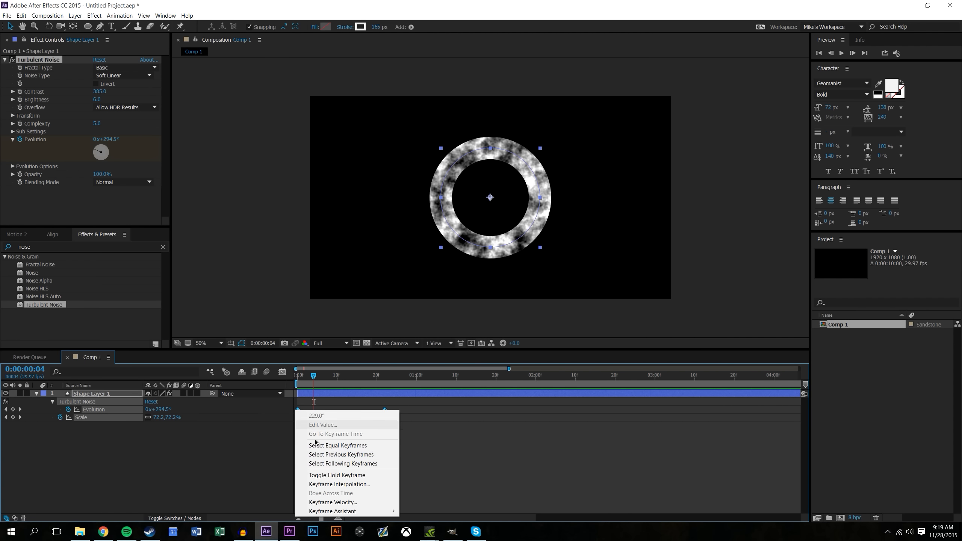
pyautogui.moveTo(358, 511)
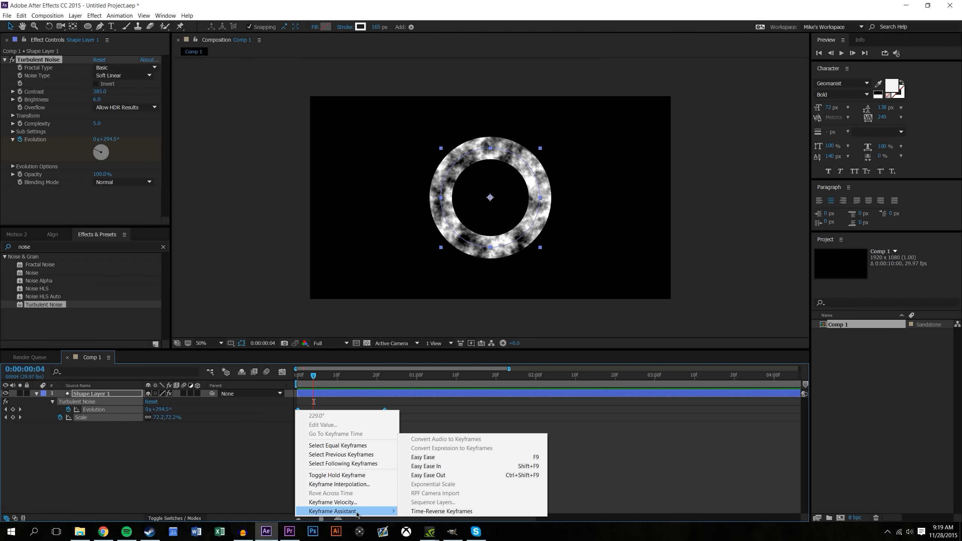
pyautogui.click(447, 471)
pyautogui.press('space')
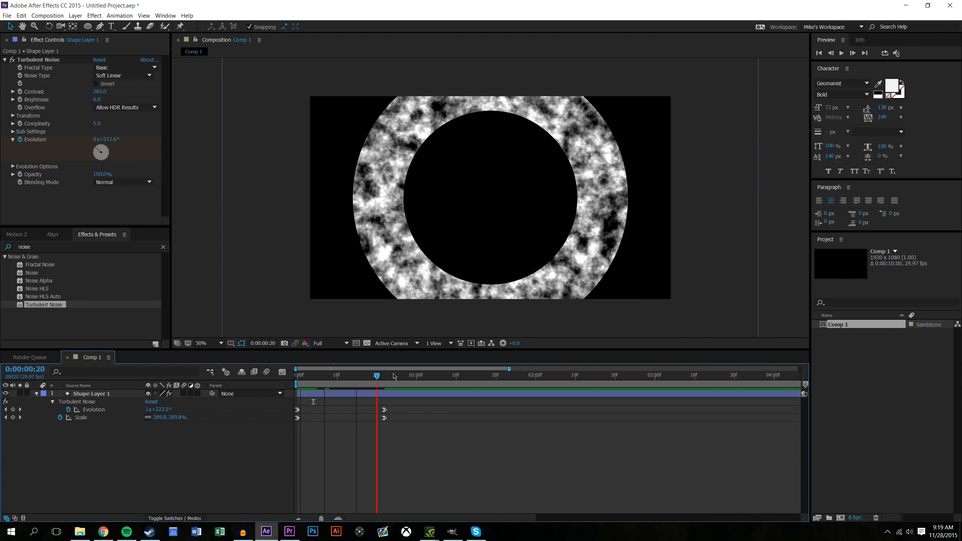
pyautogui.press('space')
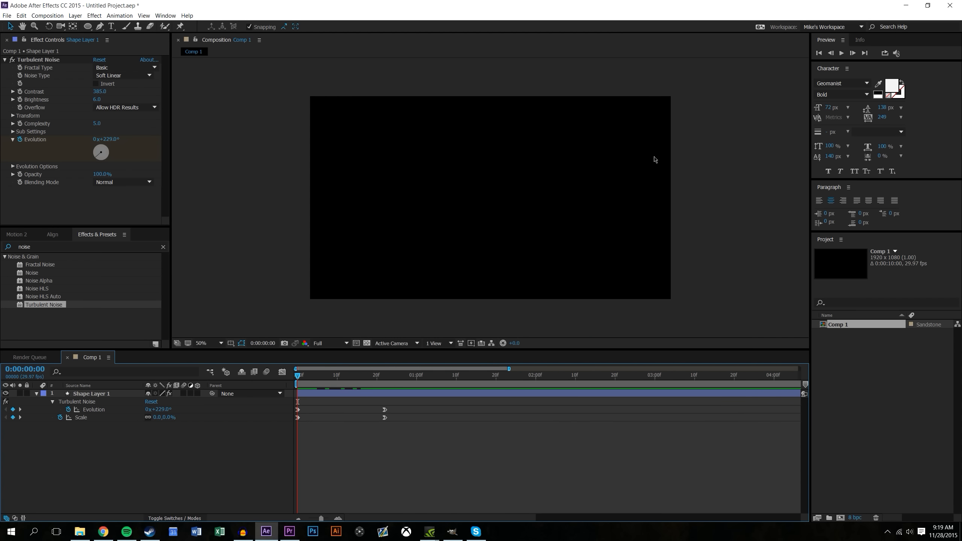
pyautogui.moveTo(333, 375); pyautogui.dragTo(315, 395)
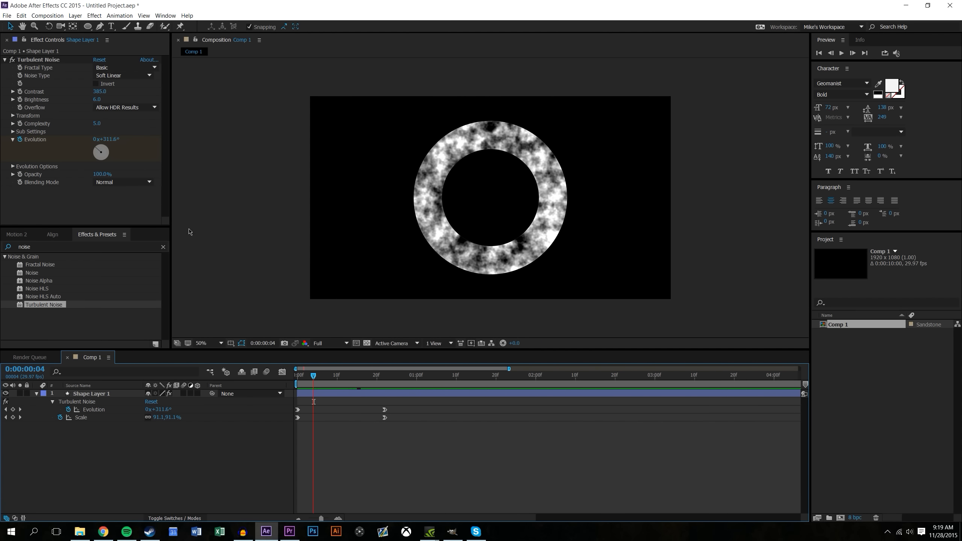
# Search the effects for "blur" and apply Gaussian Blur to the ring layer
pyautogui.click(59, 246)
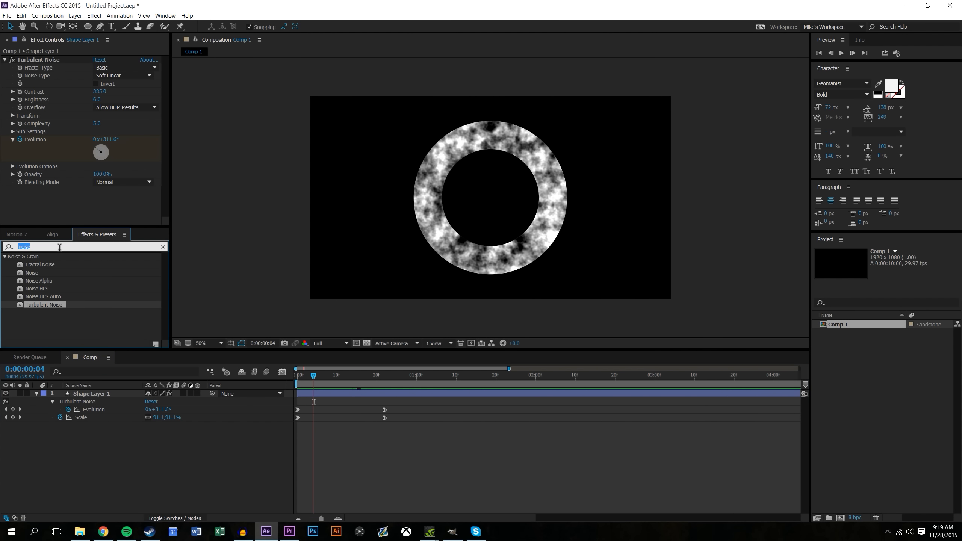
pyautogui.write('blur')
pyautogui.scroll(-8, 147, 279)
pyautogui.moveTo(50, 297); pyautogui.dragTo(109, 394)
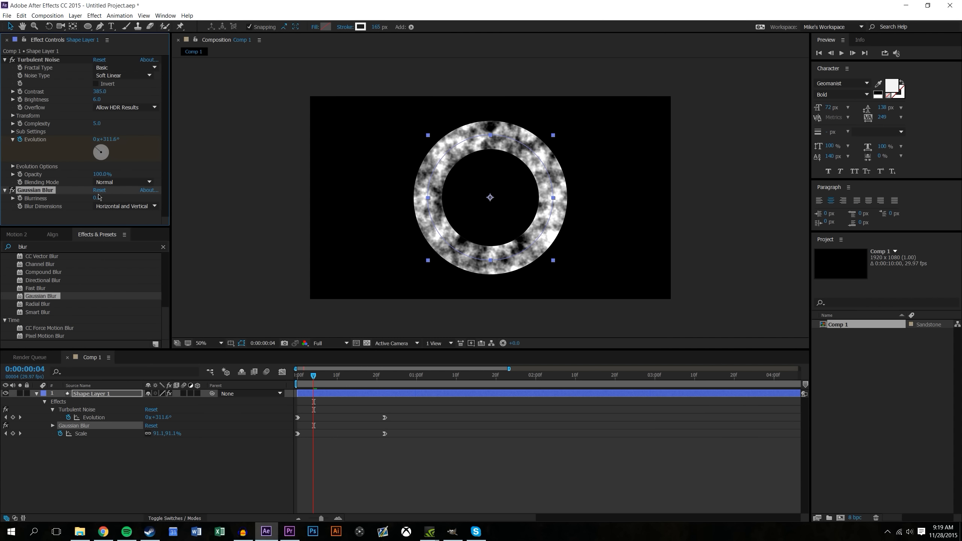
# Set the Gaussian Blur's Blurriness to 47.7 and the Turbulent Noise Contrast to 1081
pyautogui.moveTo(173, 208); pyautogui.dragTo(375, 259)
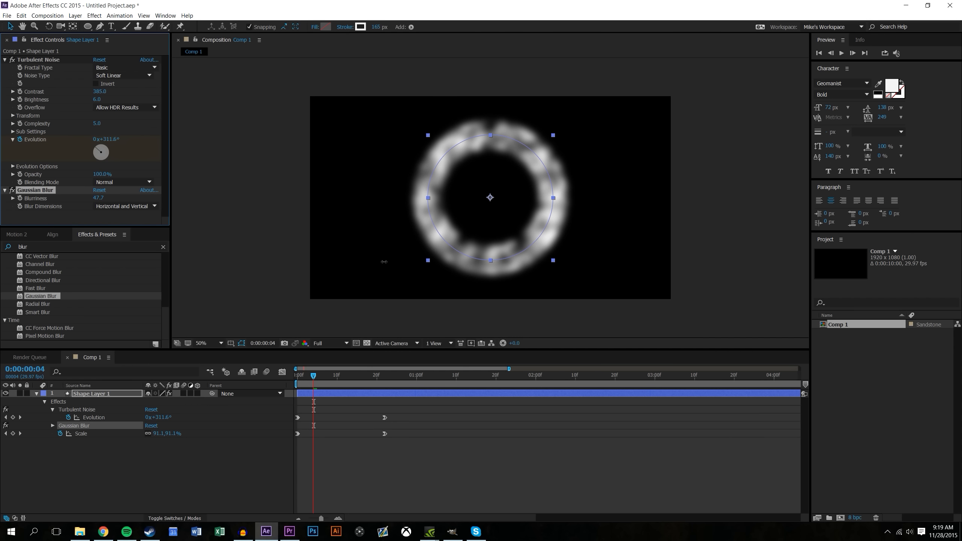
pyautogui.moveTo(100, 92); pyautogui.dragTo(481, 150)
pyautogui.click(557, 406)
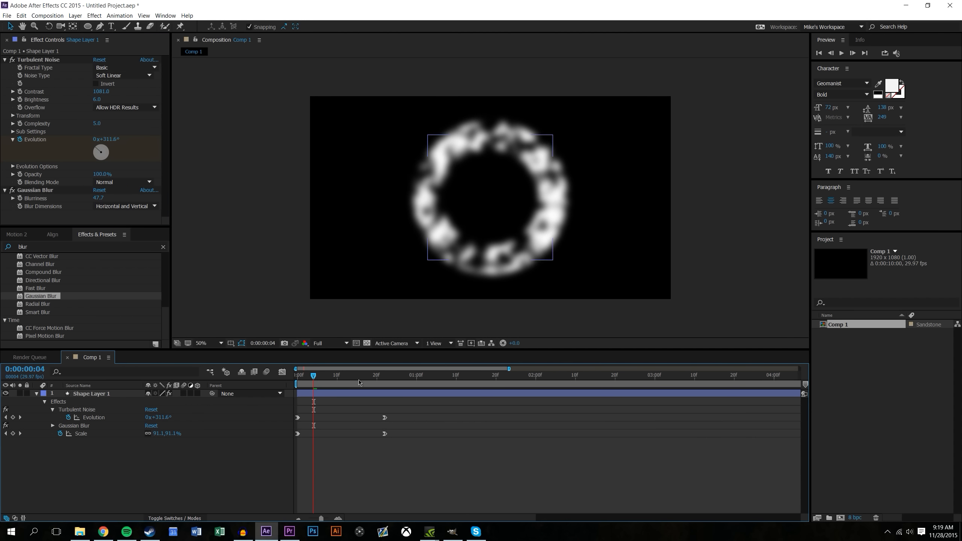
# Collapse the Turbulent Noise and Gaussian Blur settings of the ring layer
pyautogui.moveTo(314, 374)
pyautogui.mouseDown()
pyautogui.moveTo(299, 374)
pyautogui.moveTo(360, 371)
pyautogui.moveTo(296, 373)
pyautogui.moveTo(313, 373)
pyautogui.mouseUp()
pyautogui.click(5, 60)
pyautogui.click(5, 67)
pyautogui.click(280, 195)
pyautogui.click(502, 434)
# Create a new composition, Comp 2, with the HDTV 1080 29.97 preset and a 10-second duration
pyautogui.click(56, 16)
pyautogui.click(102, 27)
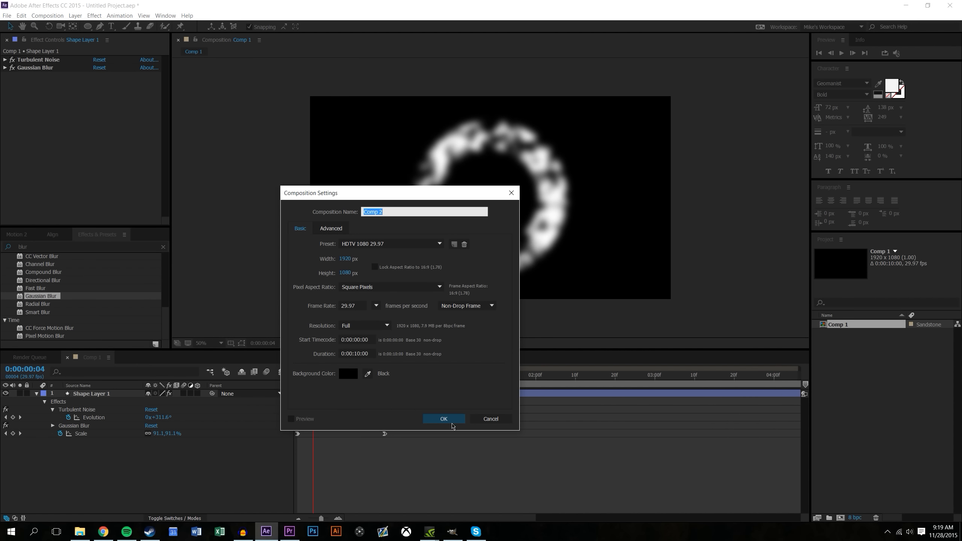
pyautogui.click(443, 418)
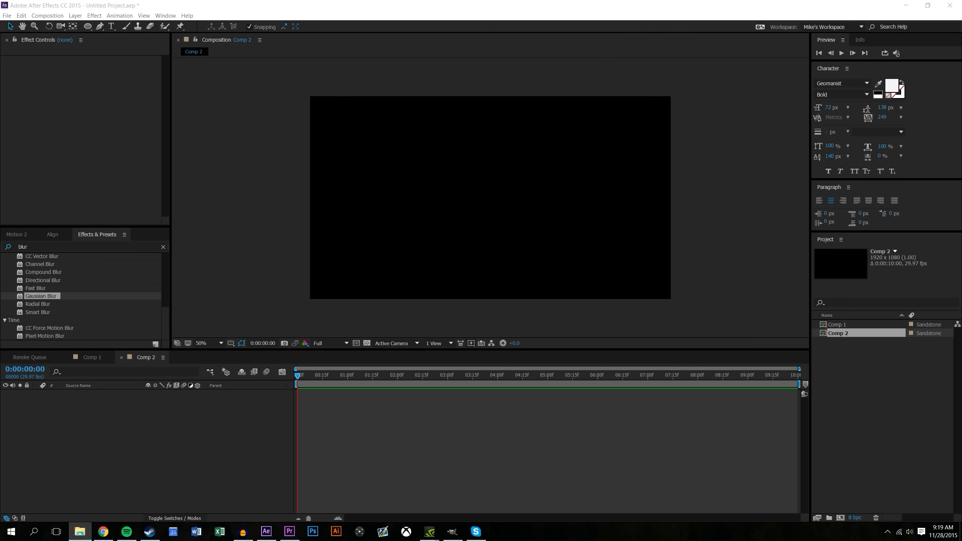
# Import the Graph Background_00422 image from the Desktop folder and place it in Comp 2, filling the frame
pyautogui.moveTo(961, 117); pyautogui.dragTo(301, 57)
pyautogui.click(107, 133)
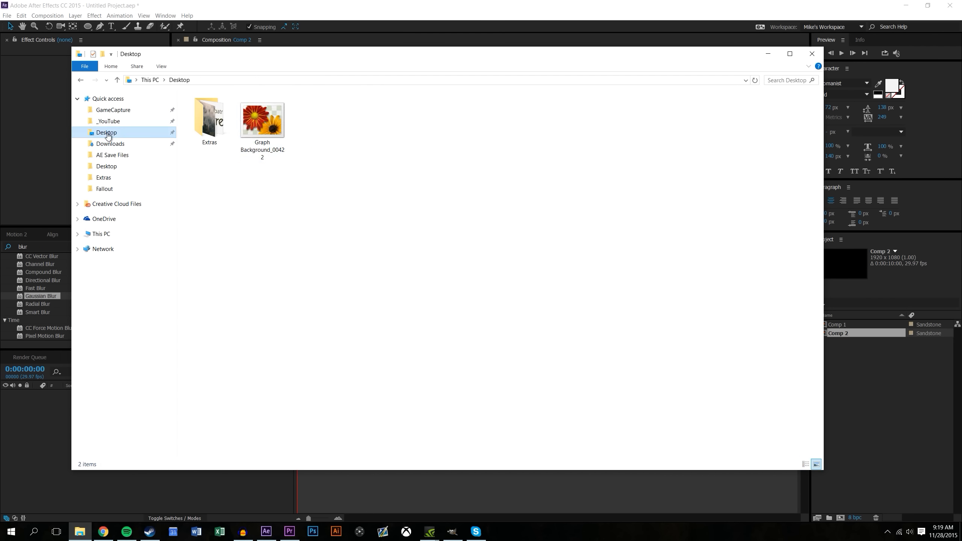
pyautogui.moveTo(267, 129); pyautogui.dragTo(915, 344)
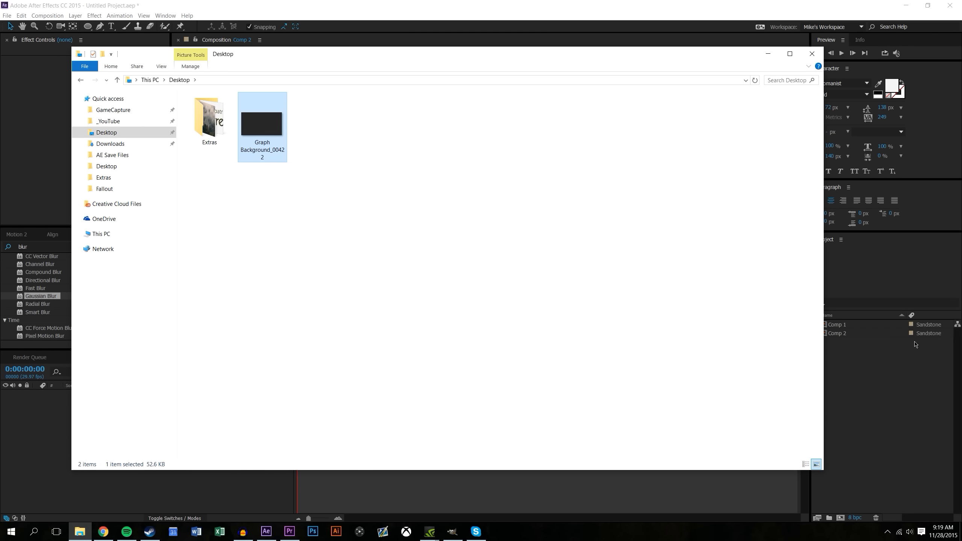
pyautogui.click(898, 435)
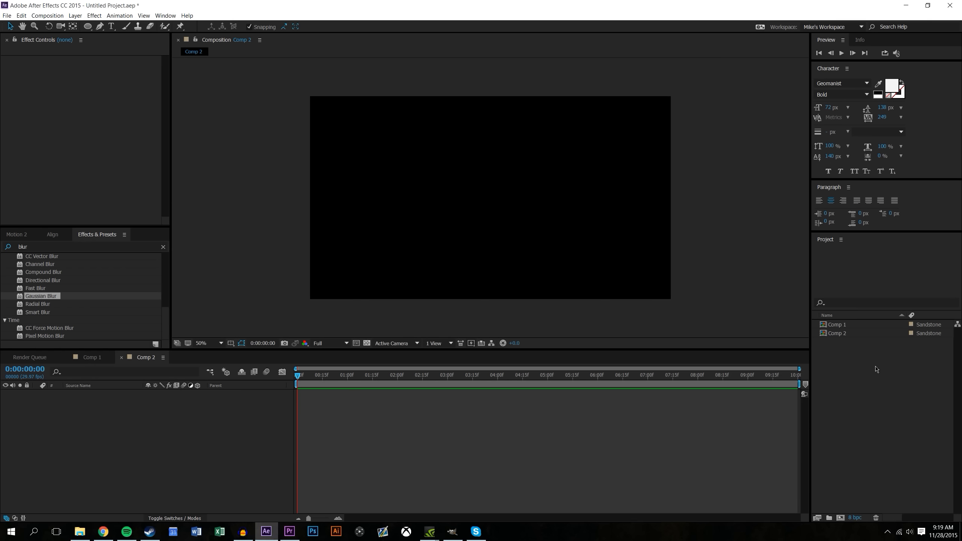
pyautogui.moveTo(843, 343); pyautogui.dragTo(491, 200)
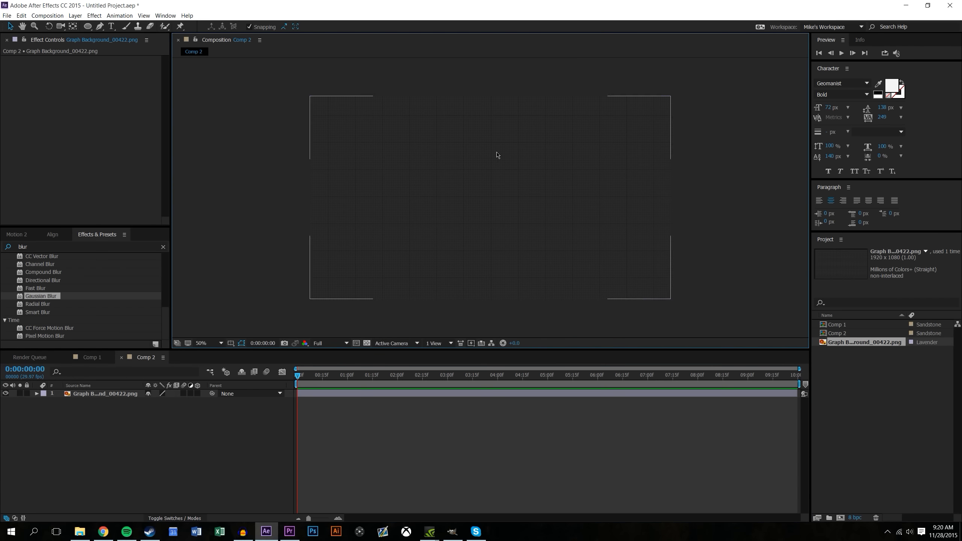
pyautogui.click(210, 473)
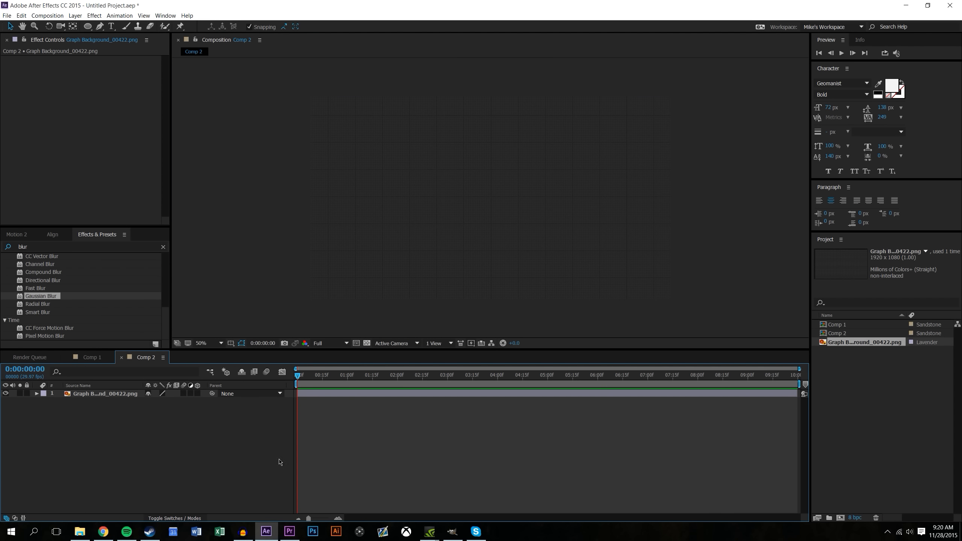
# Place Comp 1 in Comp 2 above the grid background layer, centred in the frame
pyautogui.moveTo(847, 328); pyautogui.dragTo(491, 202)
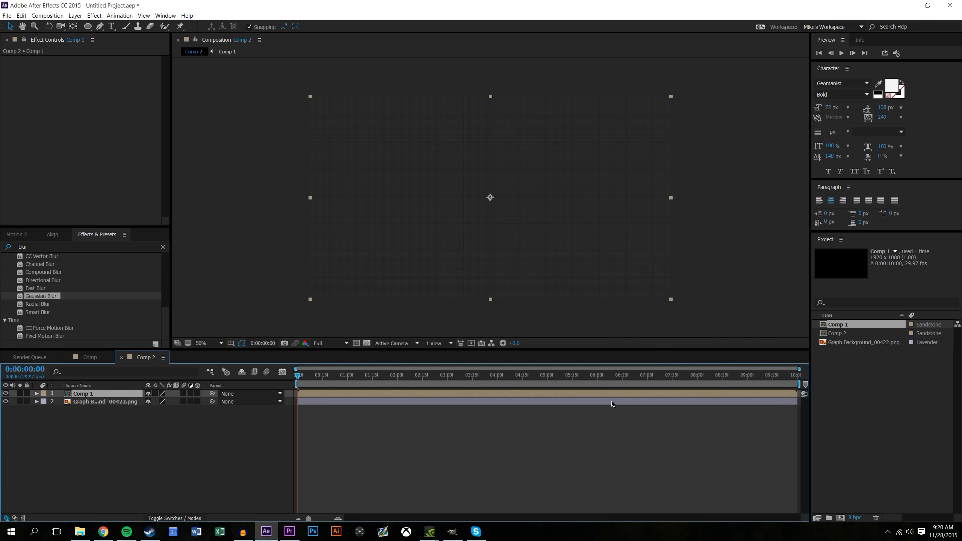
pyautogui.moveTo(306, 377); pyautogui.dragTo(302, 375)
# Extend the ring's end keyframes in Comp 1 to slow its expansion, and preview the result in Comp 2
pyautogui.doubleClick(92, 395)
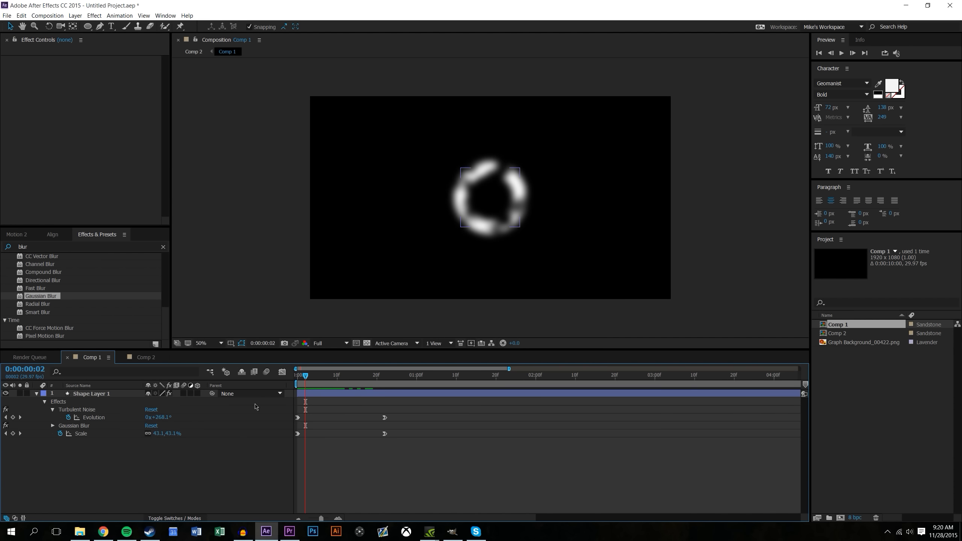
pyautogui.moveTo(386, 419); pyautogui.dragTo(545, 420)
pyautogui.click(495, 468)
pyautogui.click(146, 357)
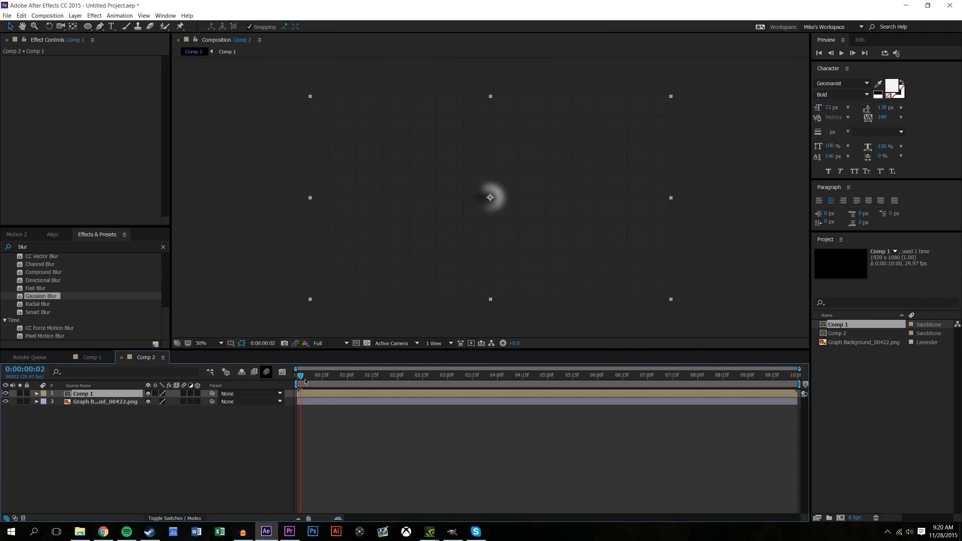
pyautogui.press('space')
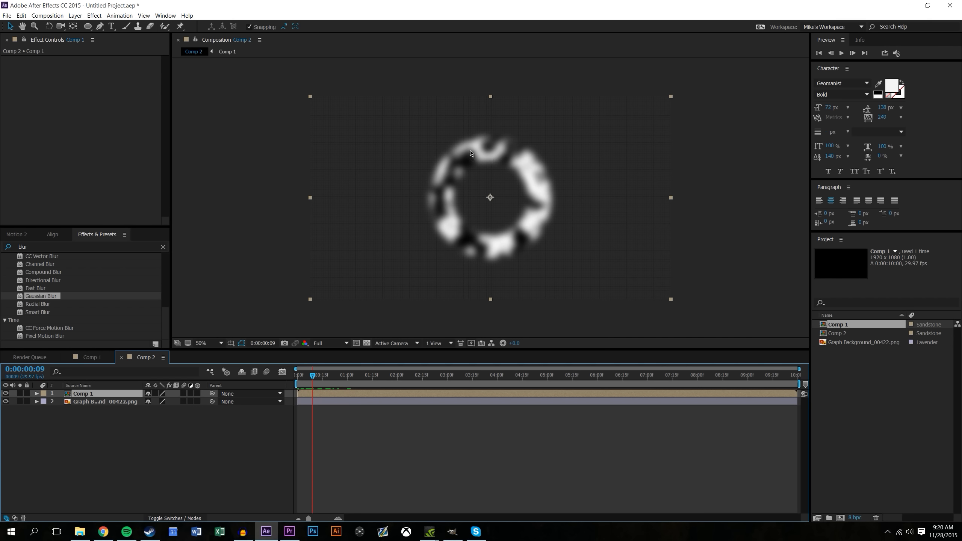
pyautogui.click(138, 440)
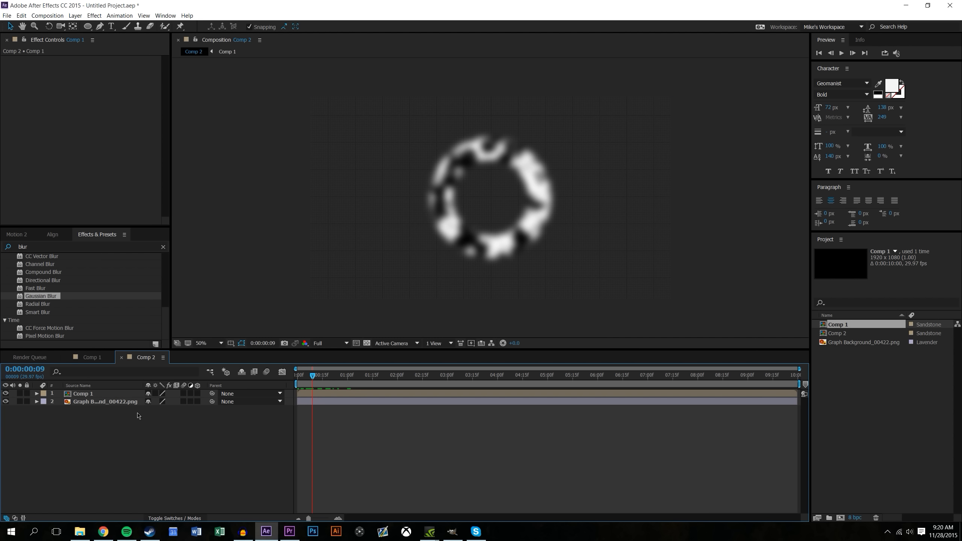
# Enable collapse transformations for the Comp 1 layer, and motion blur for the grid layer and the composition
pyautogui.click(154, 394)
pyautogui.click(183, 401)
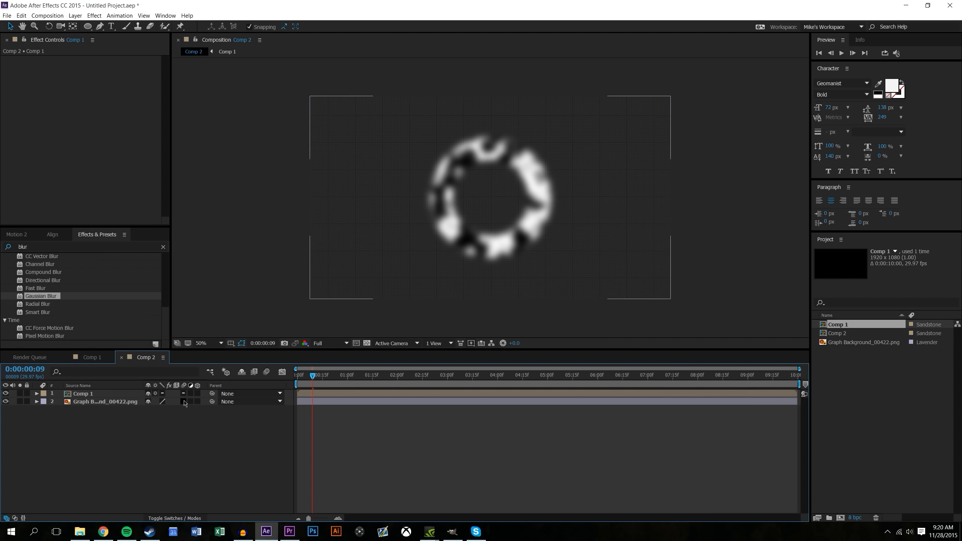
pyautogui.click(264, 375)
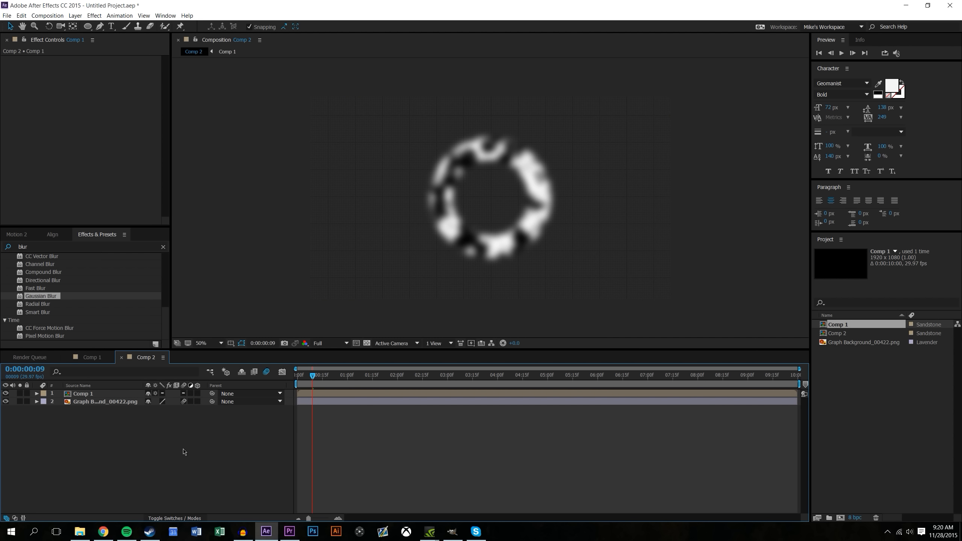
# Apply the Displacement Map effect to the grid background layer, using Comp 1 as the displacement map layer
pyautogui.click(42, 245)
pyautogui.write('displ')
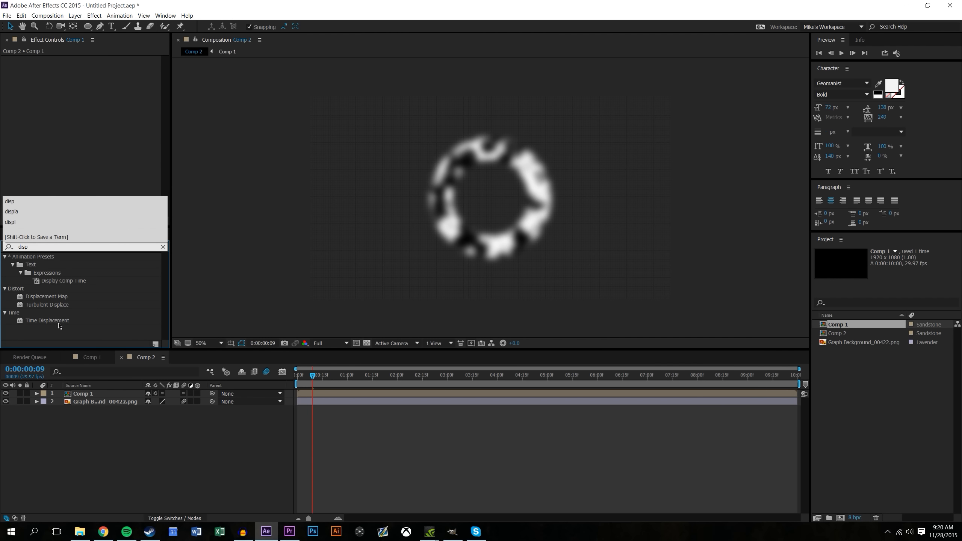
pyautogui.moveTo(59, 300); pyautogui.dragTo(124, 404)
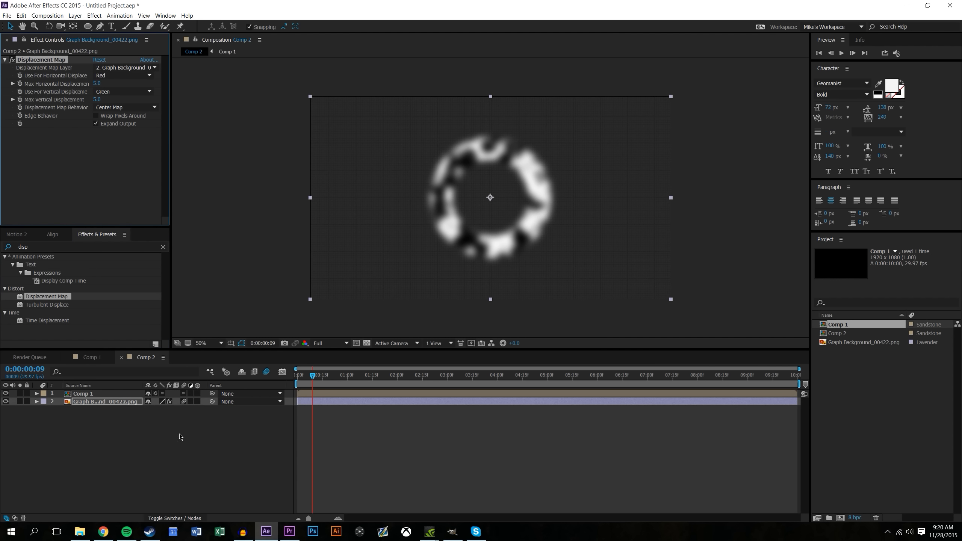
pyautogui.click(247, 144)
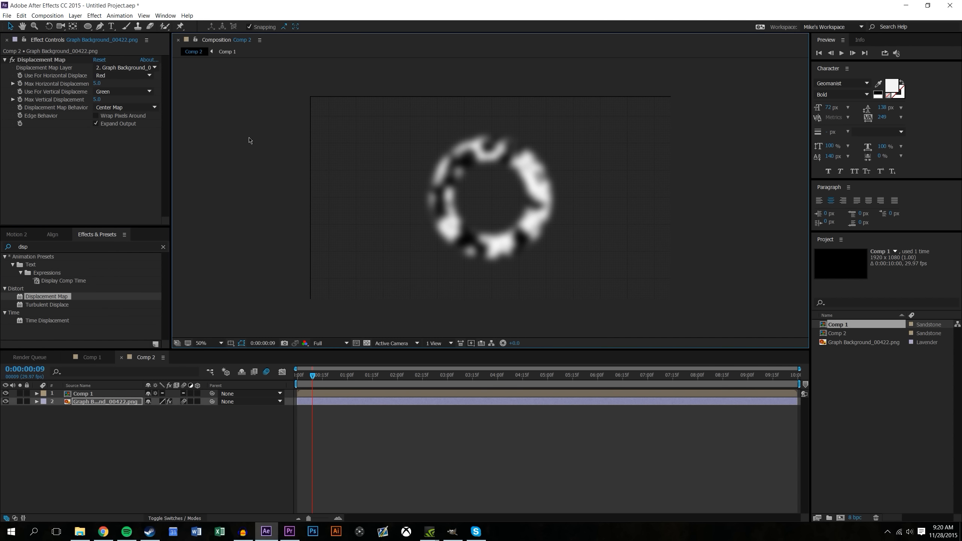
pyautogui.click(108, 403)
pyautogui.click(133, 68)
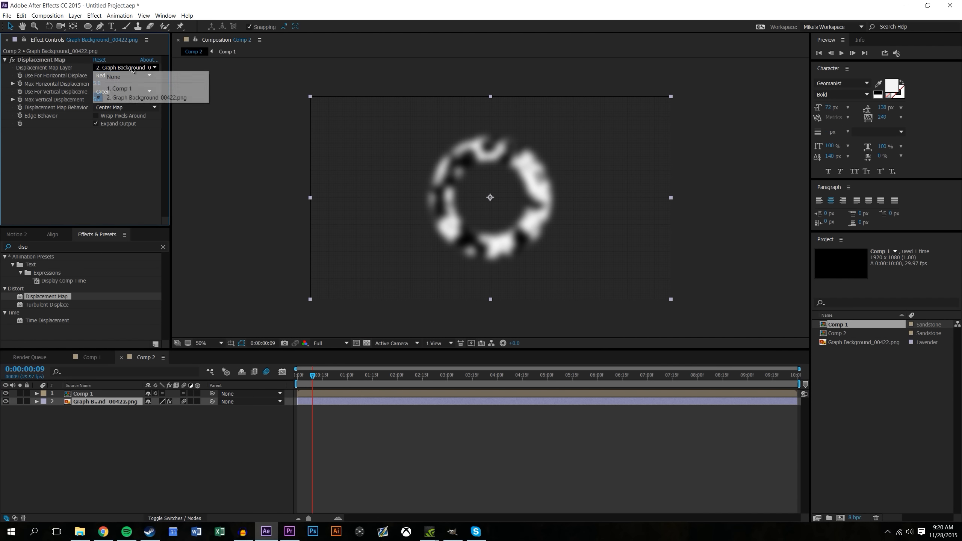
pyautogui.click(123, 89)
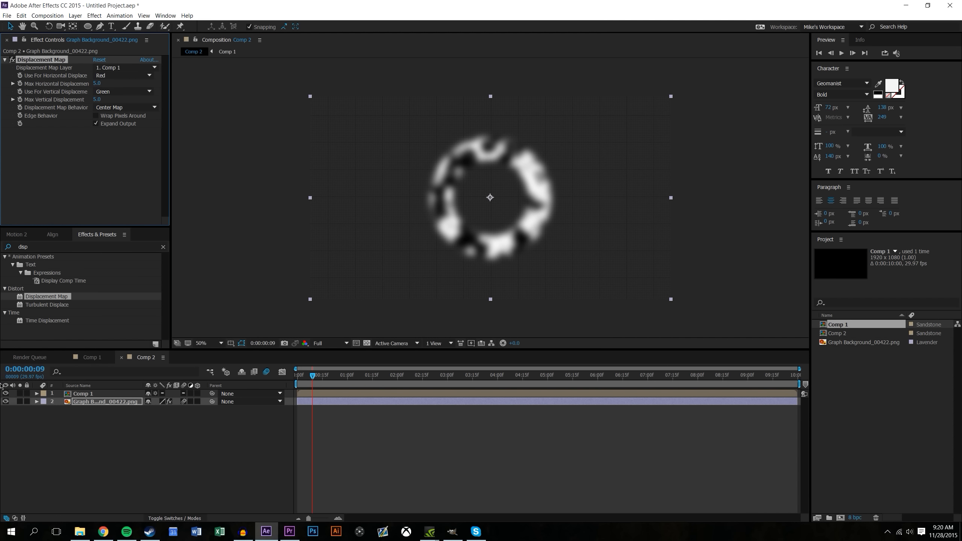
# Hide the Comp 1 layer and check the grid's distortion up close
pyautogui.click(6, 393)
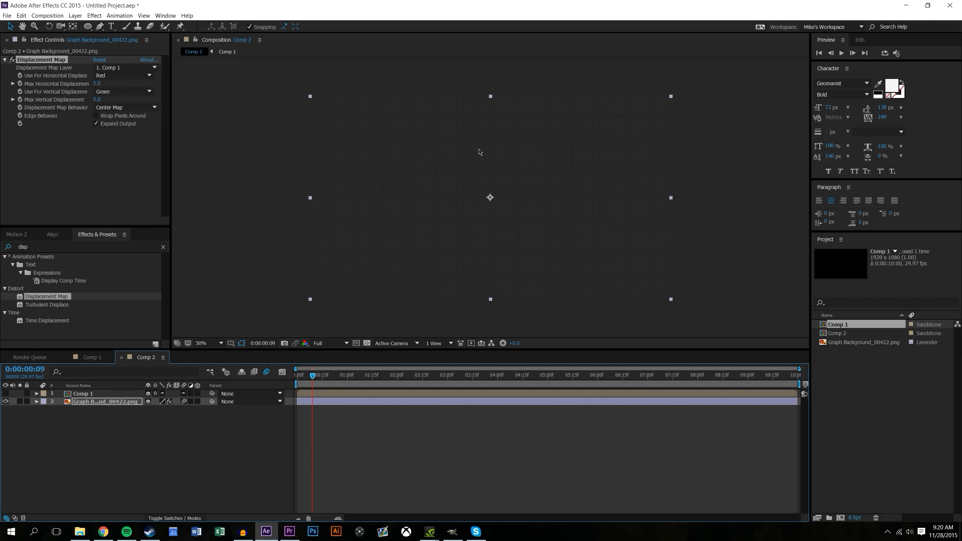
pyautogui.scroll(4, 576, 177)
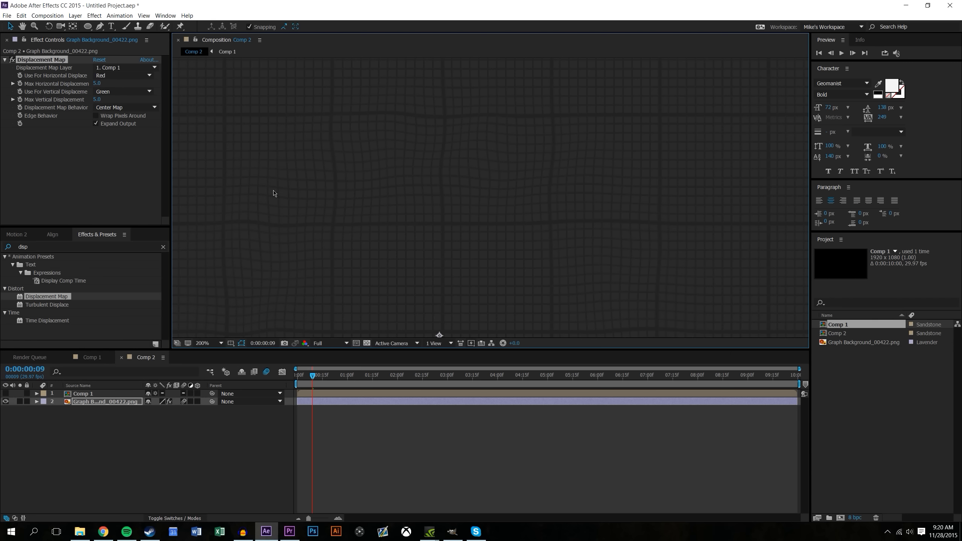
pyautogui.scroll(-4, 351, 242)
# Set both the horizontal and vertical displacement sources of the Displacement Map to Luminance
pyautogui.click(131, 76)
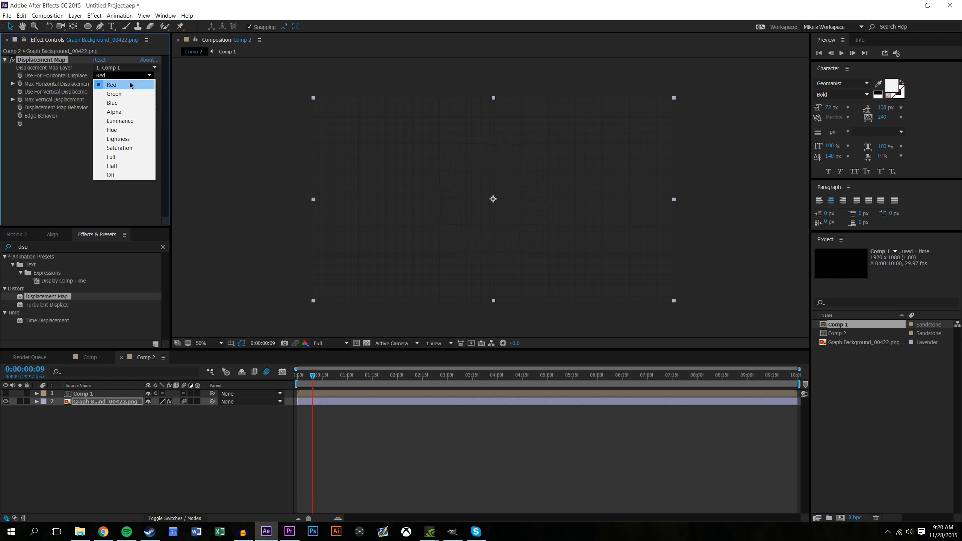
pyautogui.click(117, 121)
pyautogui.click(127, 91)
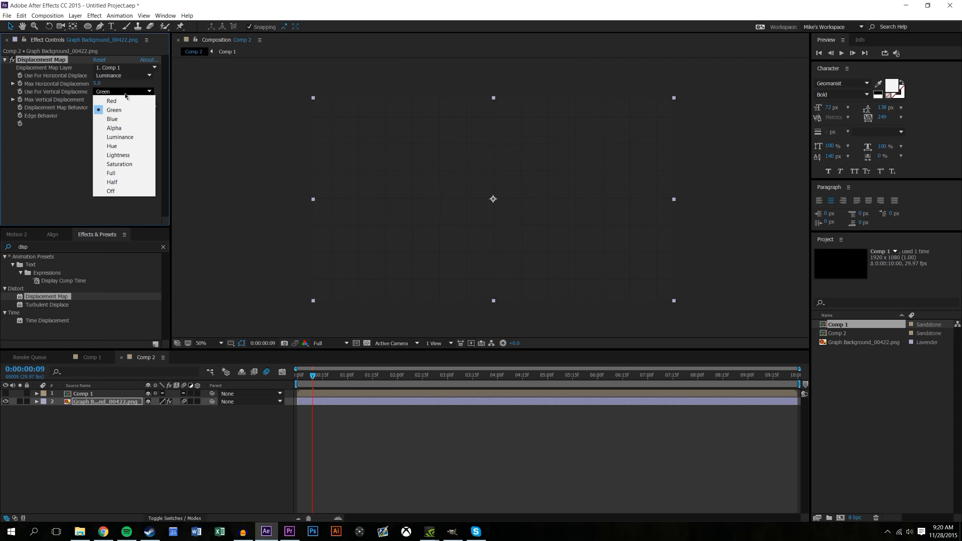
pyautogui.click(125, 138)
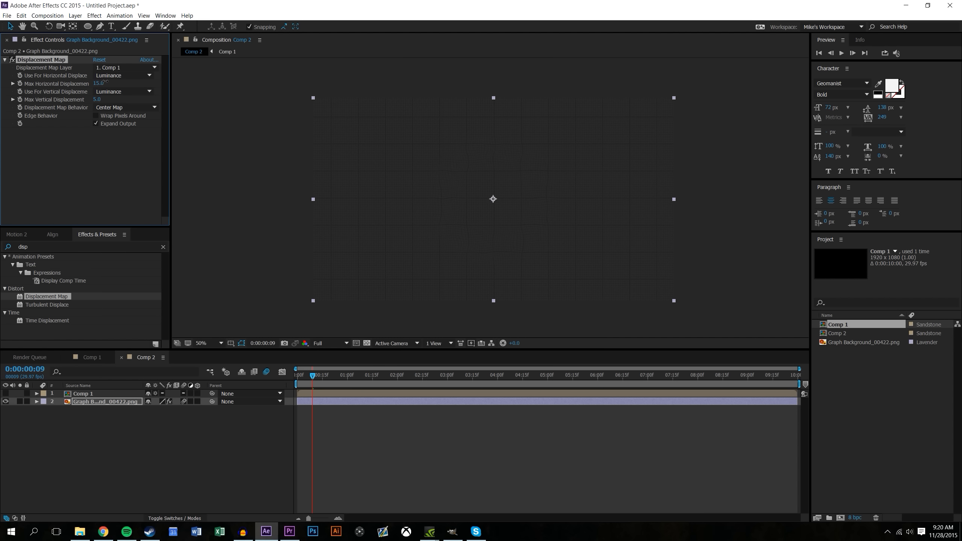
# Set the Max Horizontal Displacement to 48 and the Max Vertical Displacement to 53, checking the distortion along the timeline
pyautogui.moveTo(120, 81); pyautogui.dragTo(112, 100)
pyautogui.click(339, 434)
pyautogui.moveTo(313, 377)
pyautogui.mouseDown()
pyautogui.moveTo(302, 376)
pyautogui.moveTo(386, 365)
pyautogui.moveTo(321, 371)
pyautogui.mouseUp()
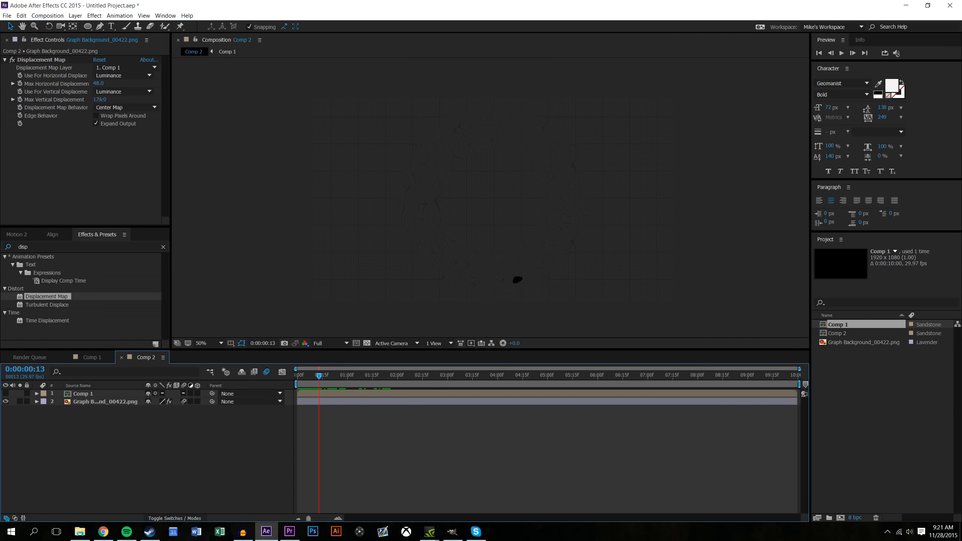
pyautogui.moveTo(99, 99); pyautogui.dragTo(69, 106)
pyautogui.moveTo(321, 381); pyautogui.dragTo(365, 378)
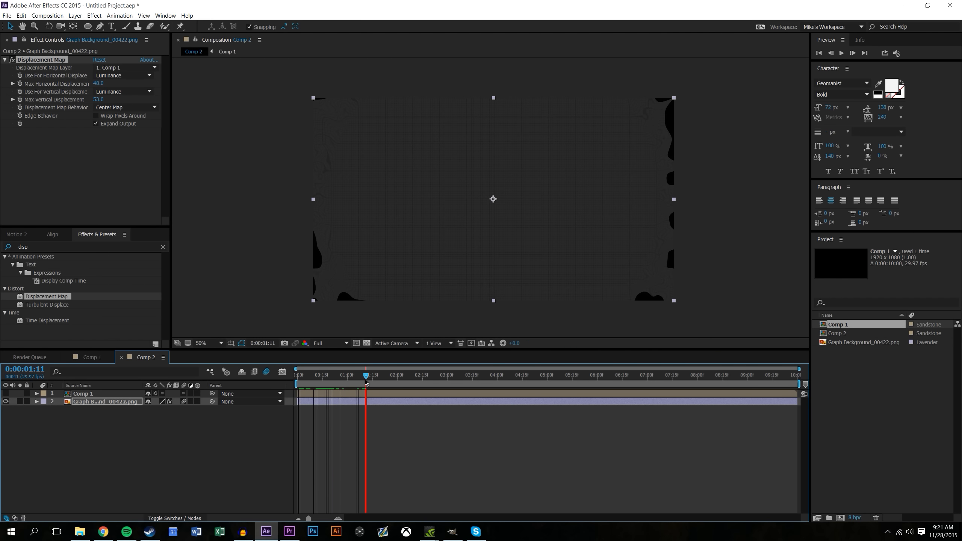
pyautogui.click(242, 462)
# Duplicate the grid background layer and remove the Displacement Map effect from the lower copy
pyautogui.click(84, 404)
pyautogui.hotkey('ctrl', 'd')
pyautogui.click(88, 406)
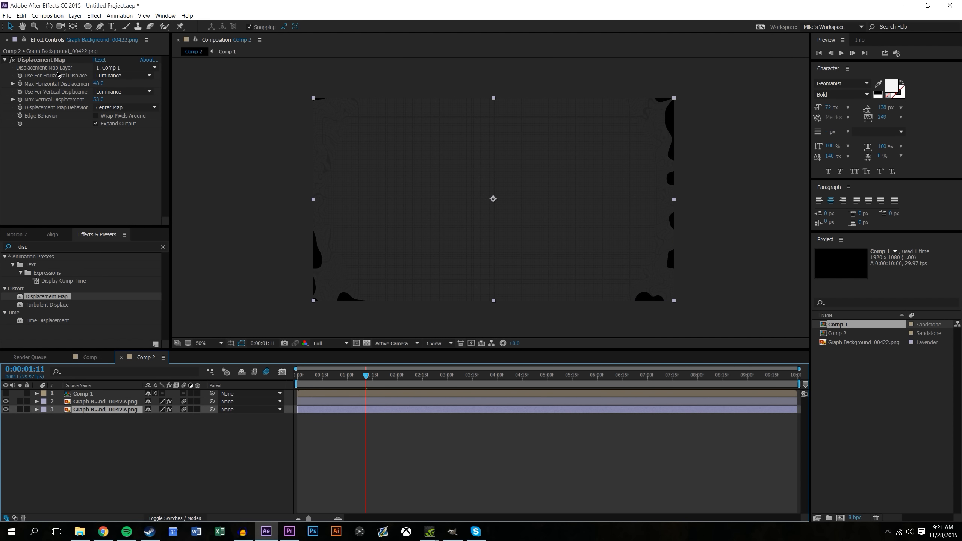
pyautogui.click(52, 60)
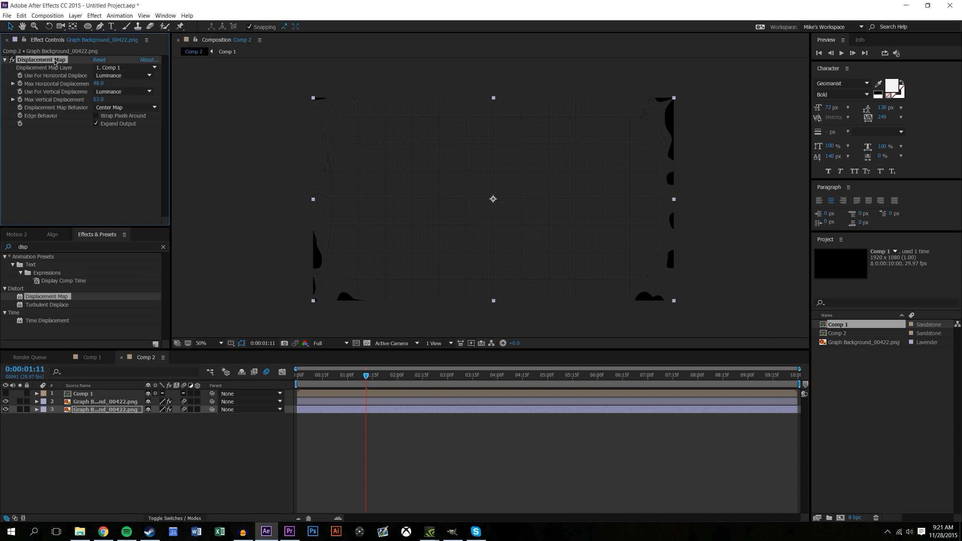
pyautogui.press('Delete')
pyautogui.click(433, 437)
# Examine the displaced grid up close at frame 25 of Comp 2
pyautogui.moveTo(369, 384); pyautogui.dragTo(339, 394)
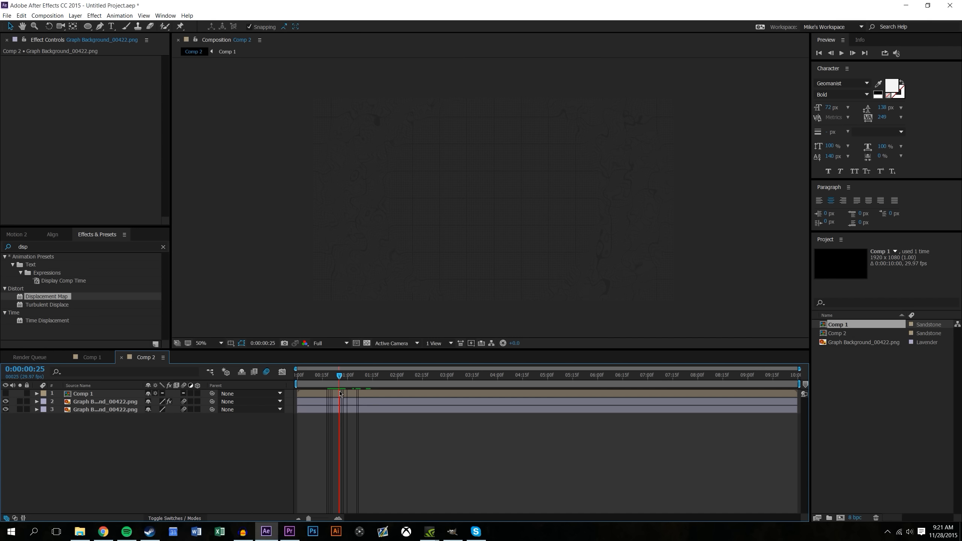
pyautogui.scroll(1, 386, 298)
pyautogui.scroll(-1, 398, 295)
pyautogui.scroll(1, 407, 302)
pyautogui.moveTo(409, 302); pyautogui.dragTo(567, 176)
pyautogui.scroll(1, 483, 259)
pyautogui.moveTo(492, 235); pyautogui.dragTo(515, 146)
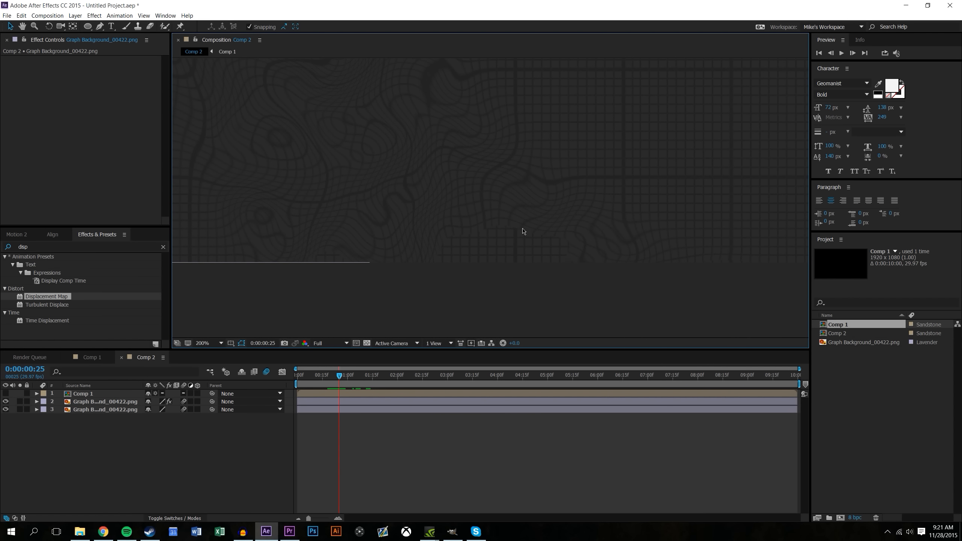
pyautogui.scroll(-3, 483, 204)
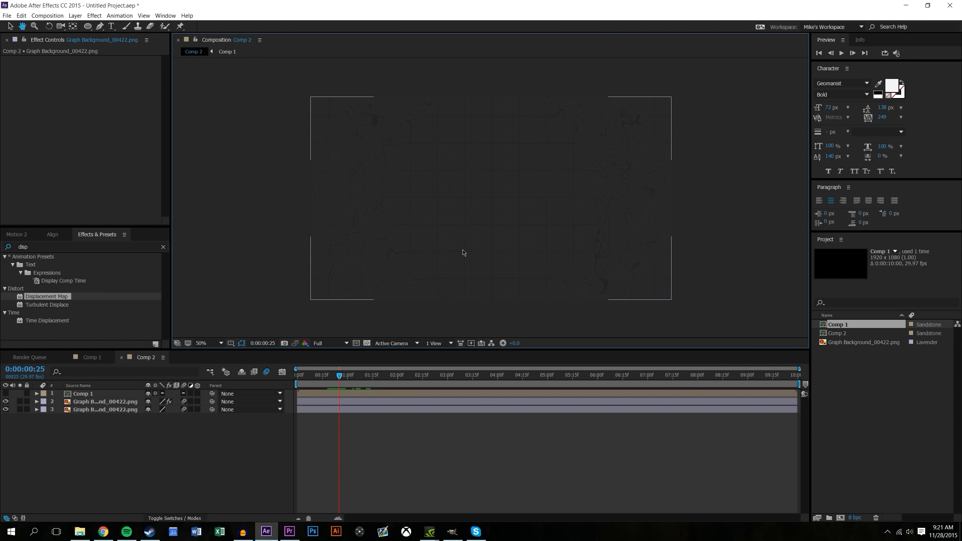
# Preview the expanding grid distortion in Comp 2 from the first frame
pyautogui.moveTo(328, 379); pyautogui.dragTo(298, 379)
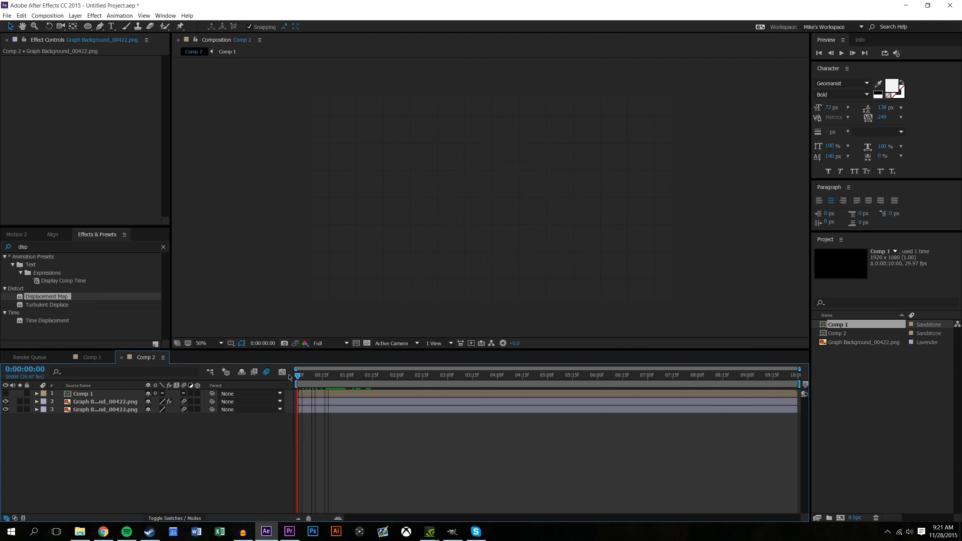
pyautogui.click(846, 53)
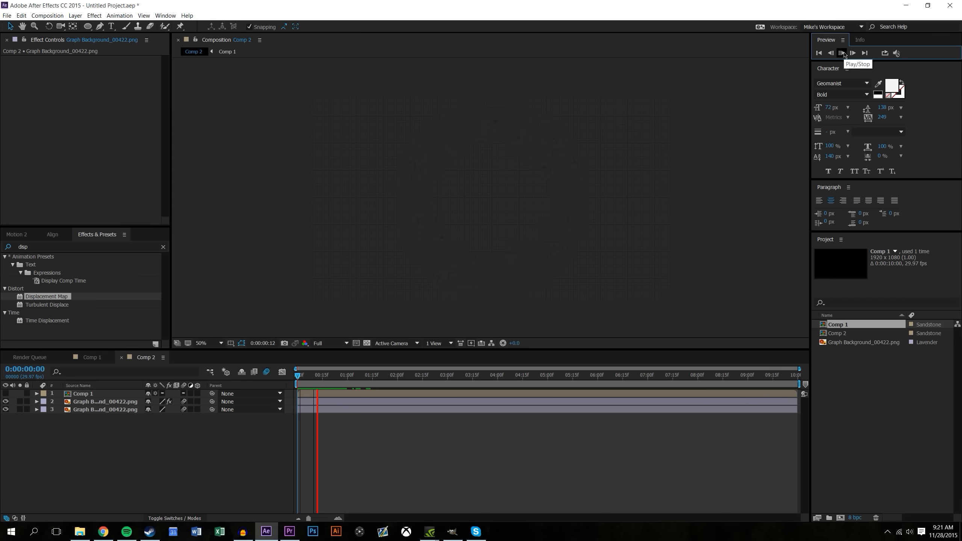
pyautogui.moveTo(374, 378); pyautogui.dragTo(283, 380)
pyautogui.click(841, 53)
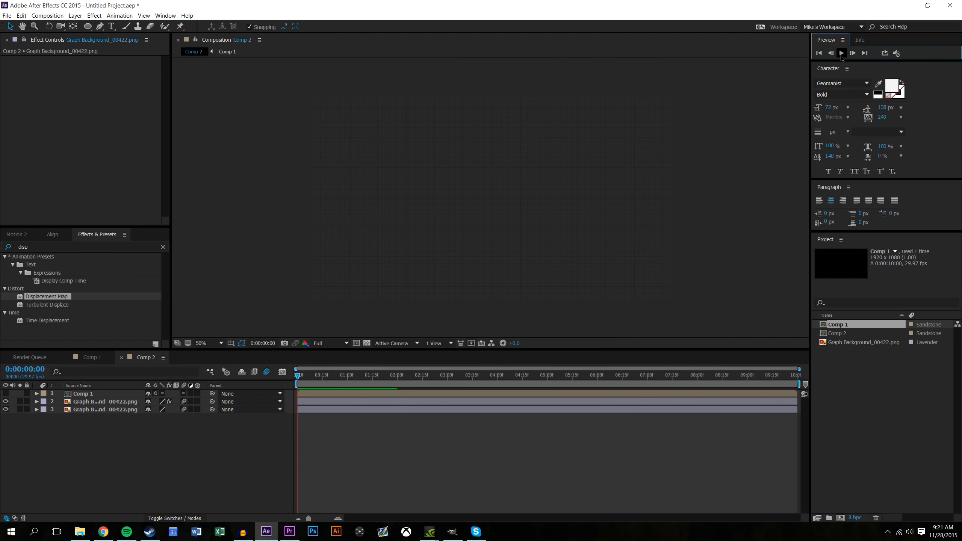
pyautogui.moveTo(416, 376); pyautogui.dragTo(390, 375)
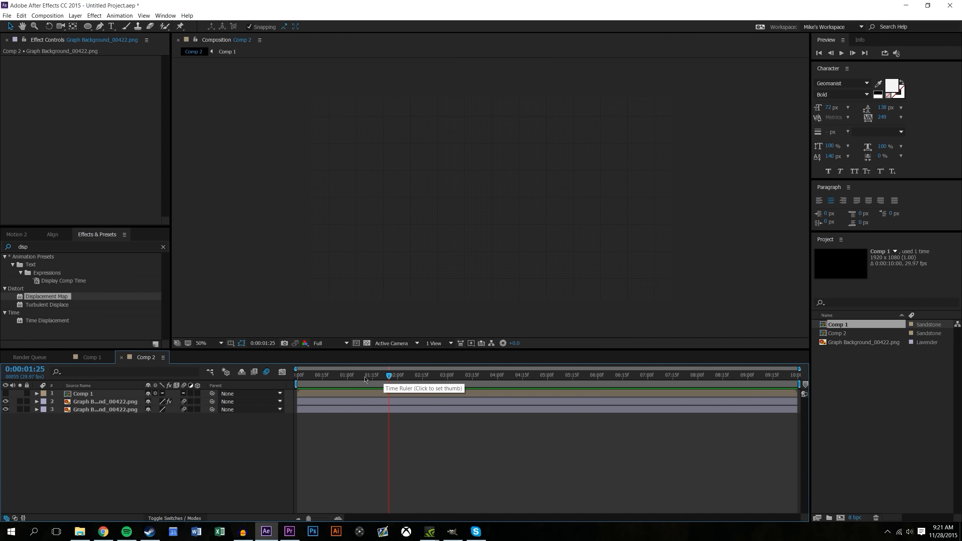
# Inspect the grid ripple at frame 13 of Comp 2, both up close and in full
pyautogui.moveTo(374, 378); pyautogui.dragTo(320, 385)
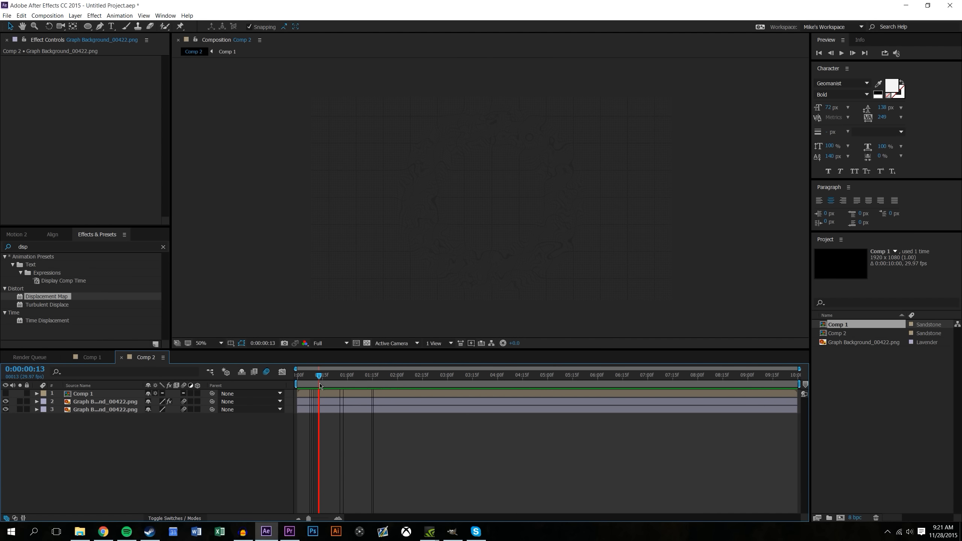
pyautogui.scroll(4, 631, 247)
pyautogui.moveTo(711, 181); pyautogui.dragTo(589, 190)
pyautogui.scroll(-2, 516, 132)
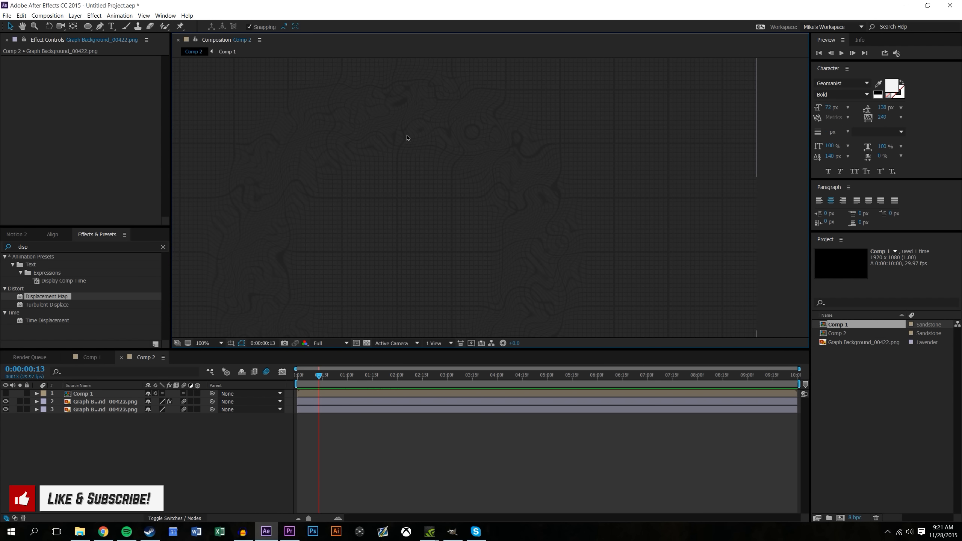
pyautogui.scroll(-2, 605, 128)
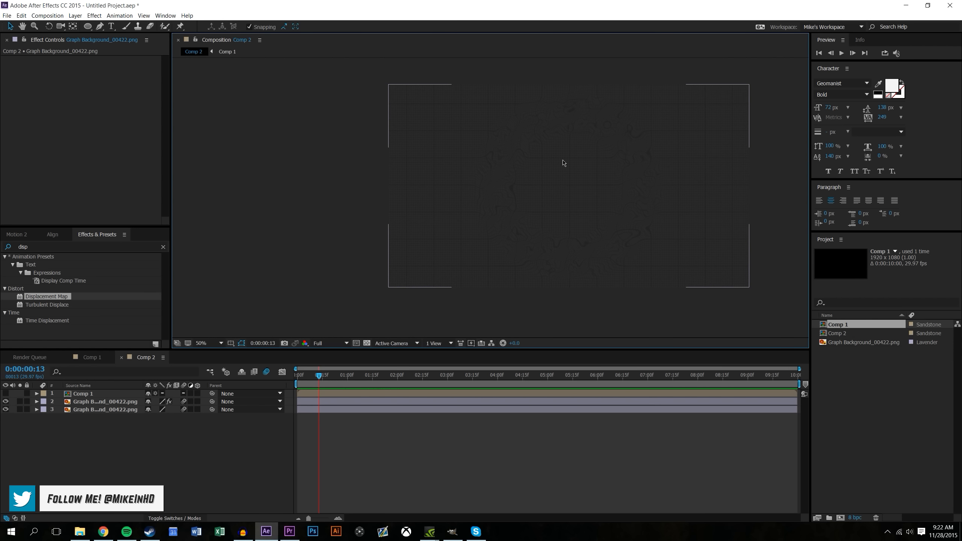
pyautogui.scroll(2, 663, 258)
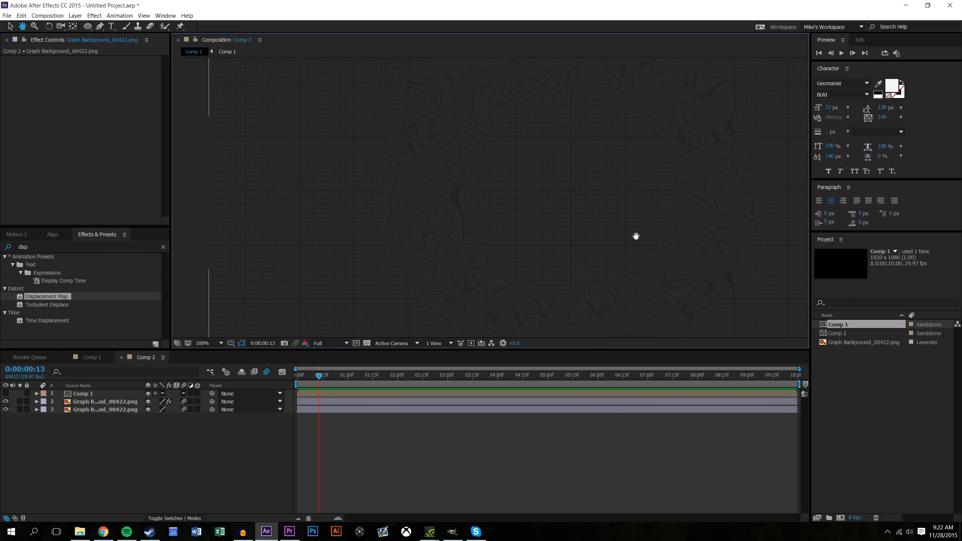
pyautogui.scroll(-2, 640, 240)
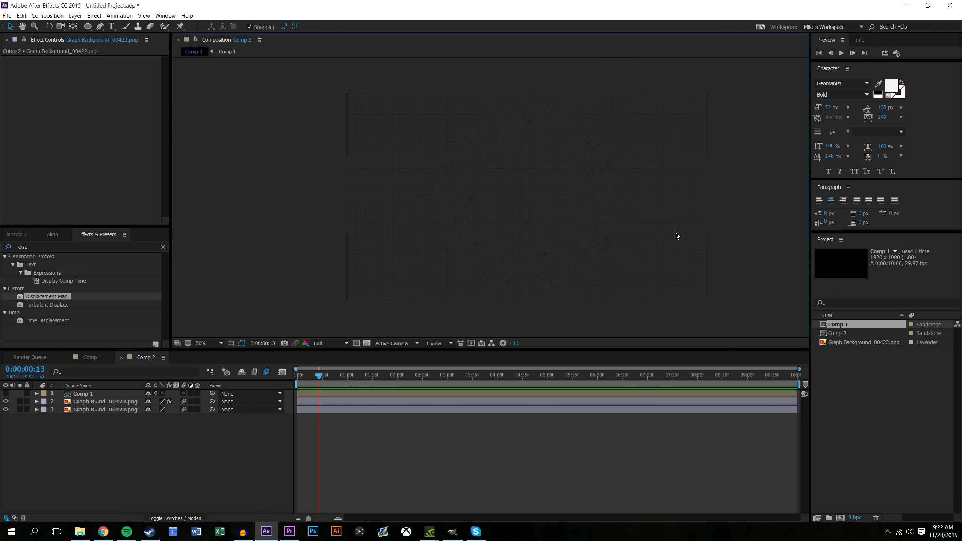